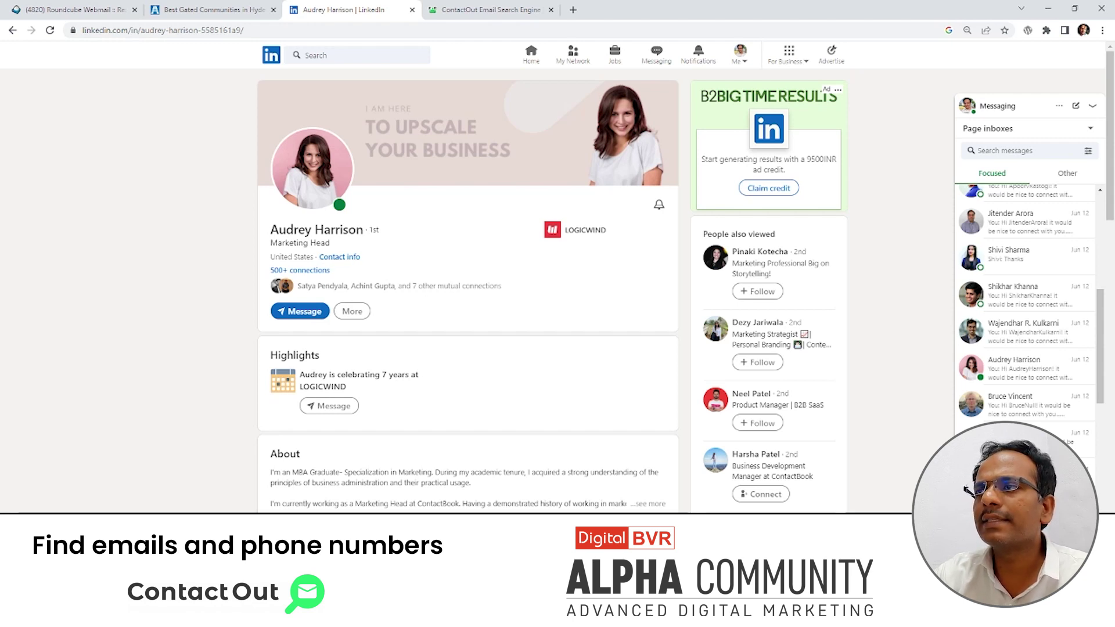
Step: Open a new blank tab beside the LinkedIn profile and ContactOut tabs
click(573, 9)
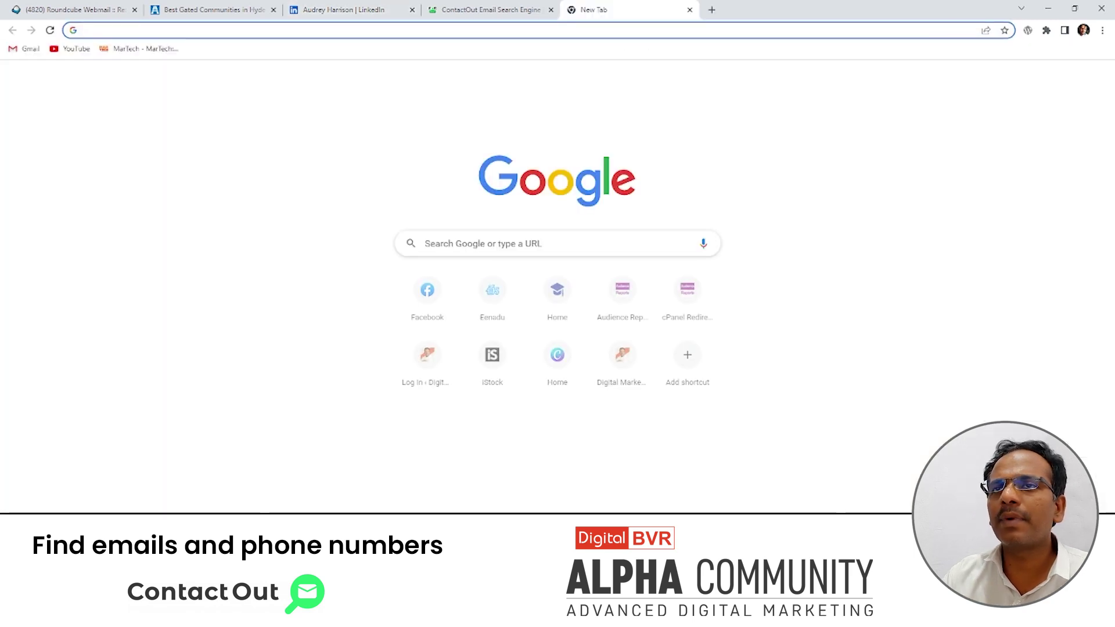
Step: Load aparnaconstructions.com from the address bar, then return to the ContactOut tab
text(apar)
key(Return)
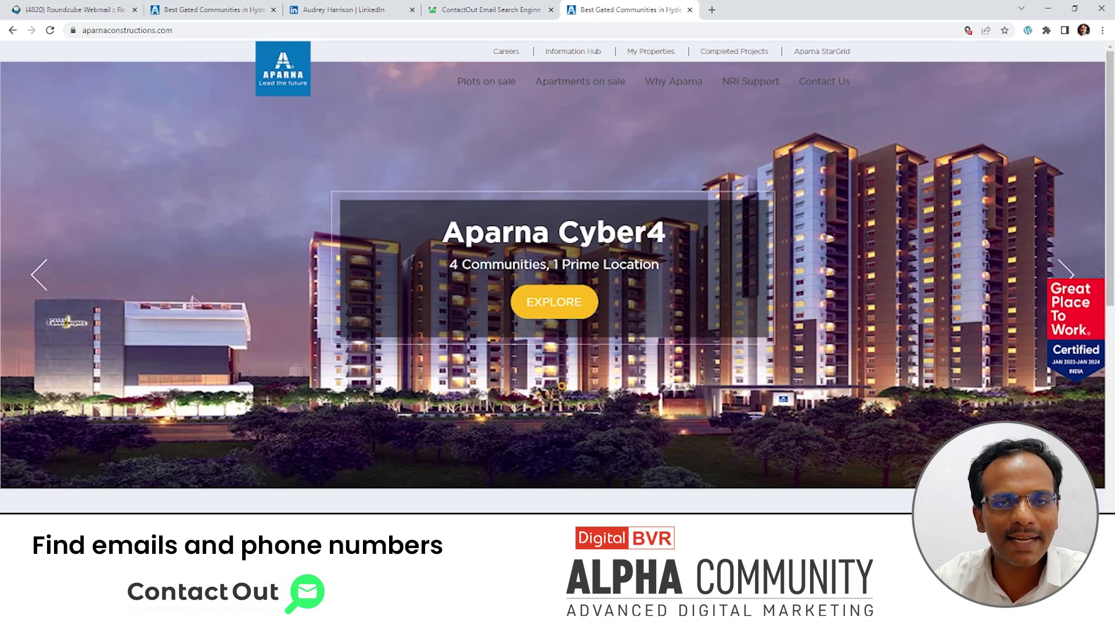
key(ctrl+shift+Tab)
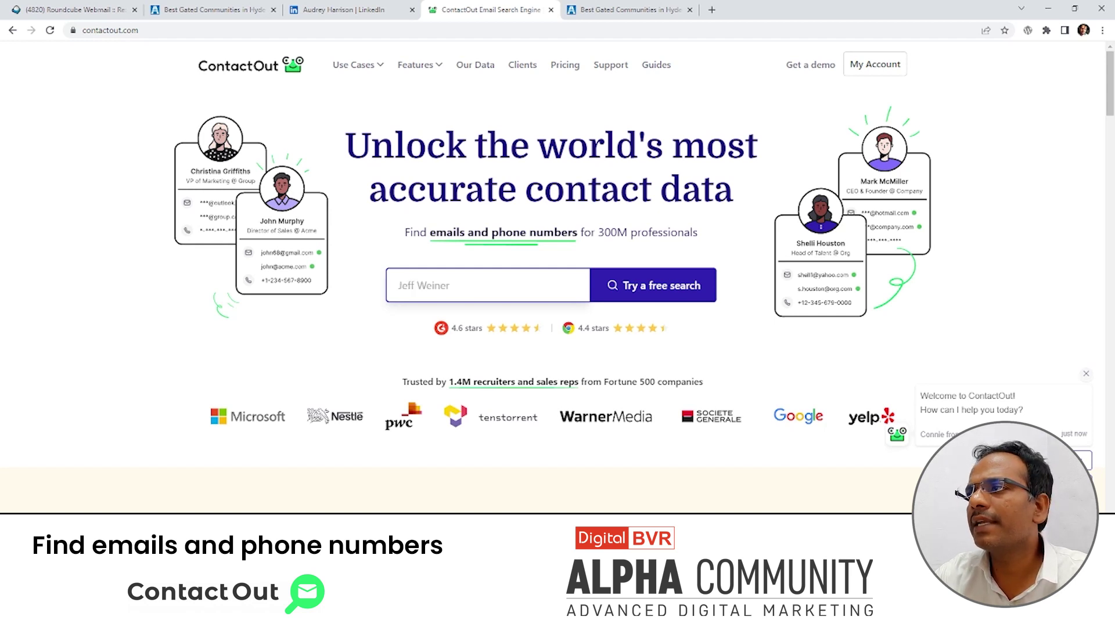
Step: Log out of ContactOut and sign back in with the saved account e-mail and password
click(874, 64)
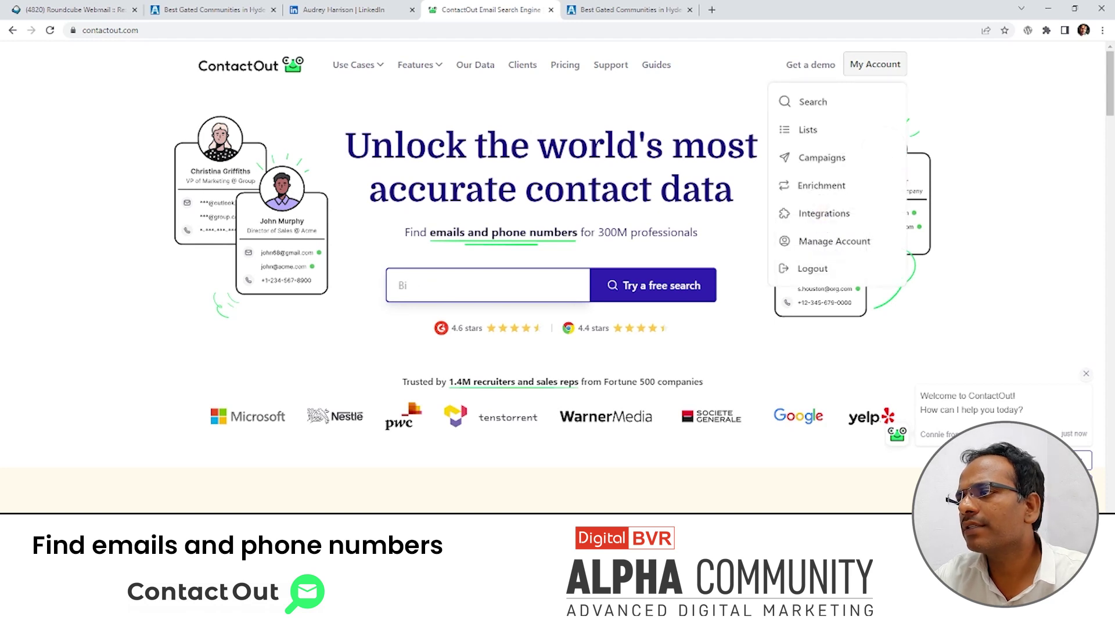
click(811, 268)
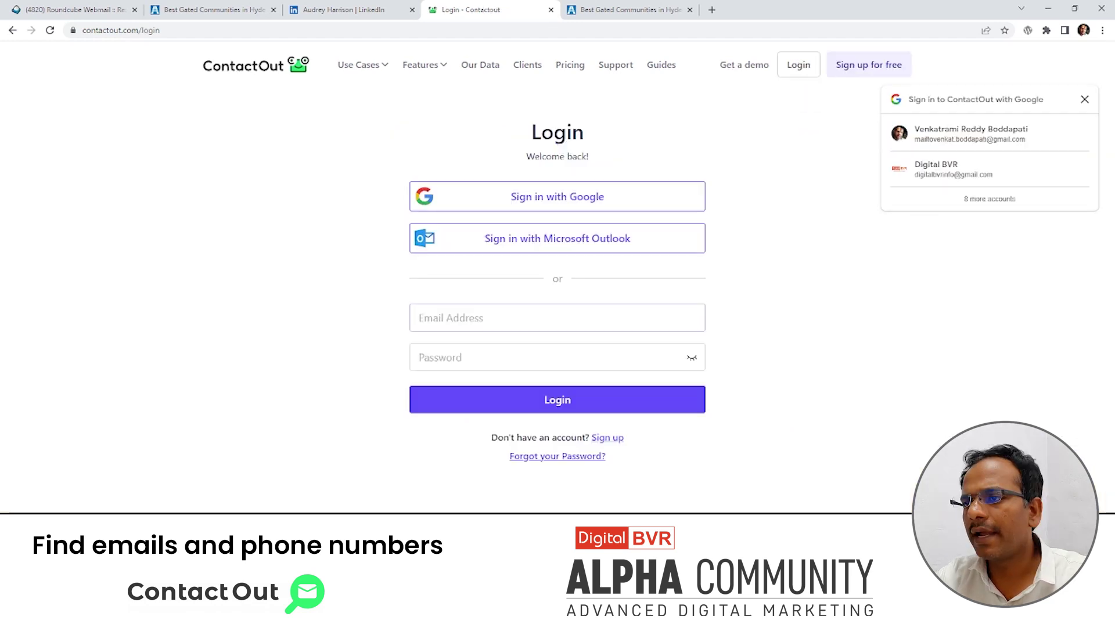
click(528, 318)
key(ctrl+a)
key(BackSpace)
key(Down)
key(Return)
key(Tab)
text(********)
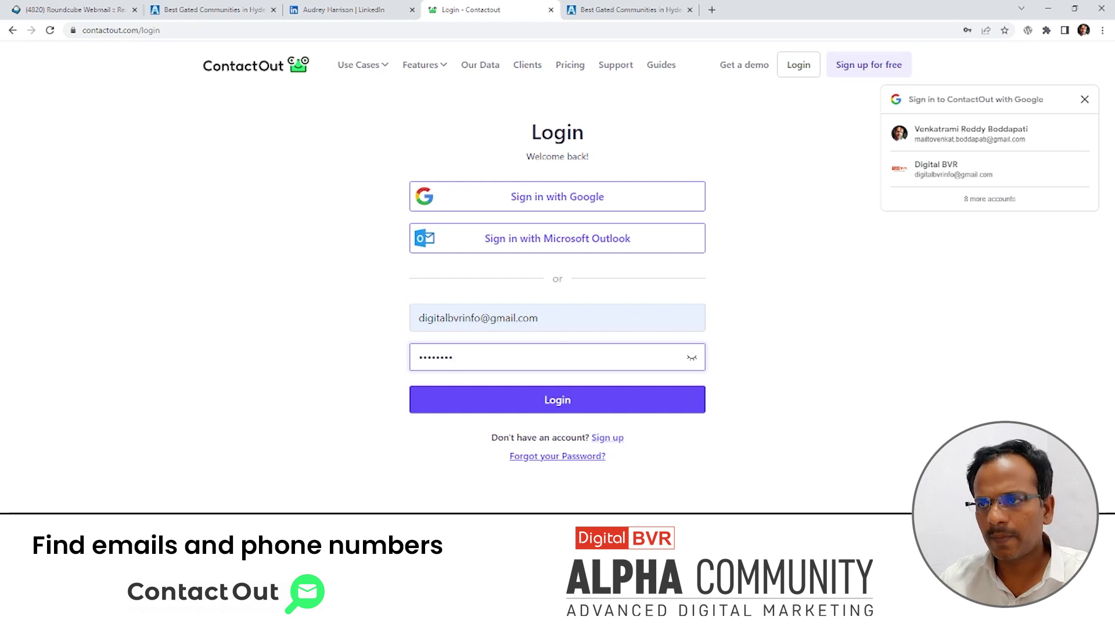
key(Return)
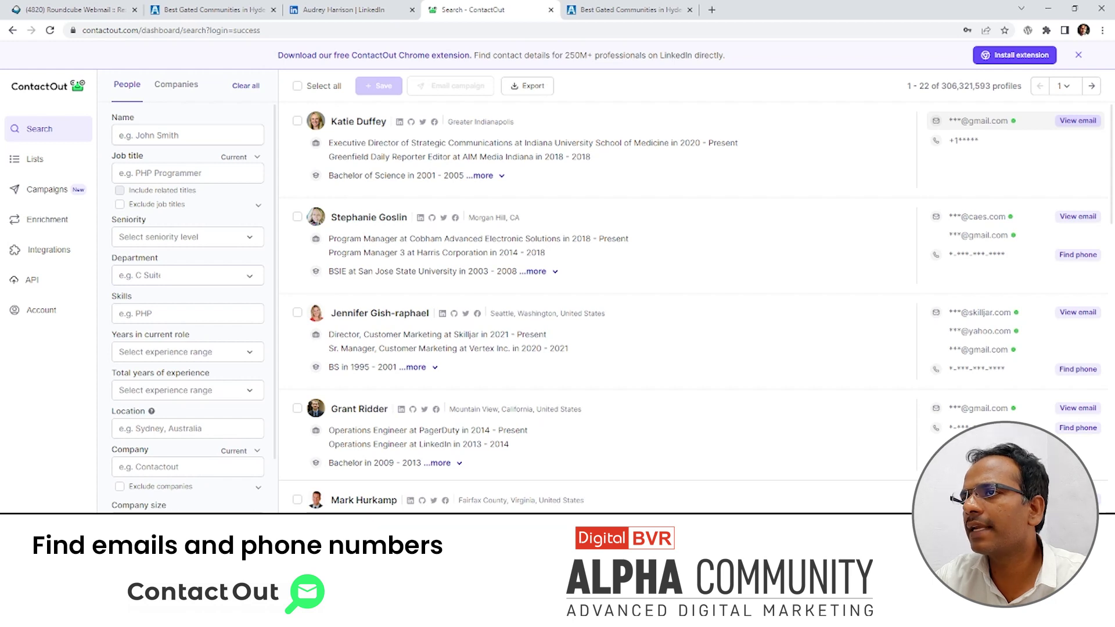
Step: Reveal the first result's e-mail addresses and select part of the second result's phone number
click(1078, 120)
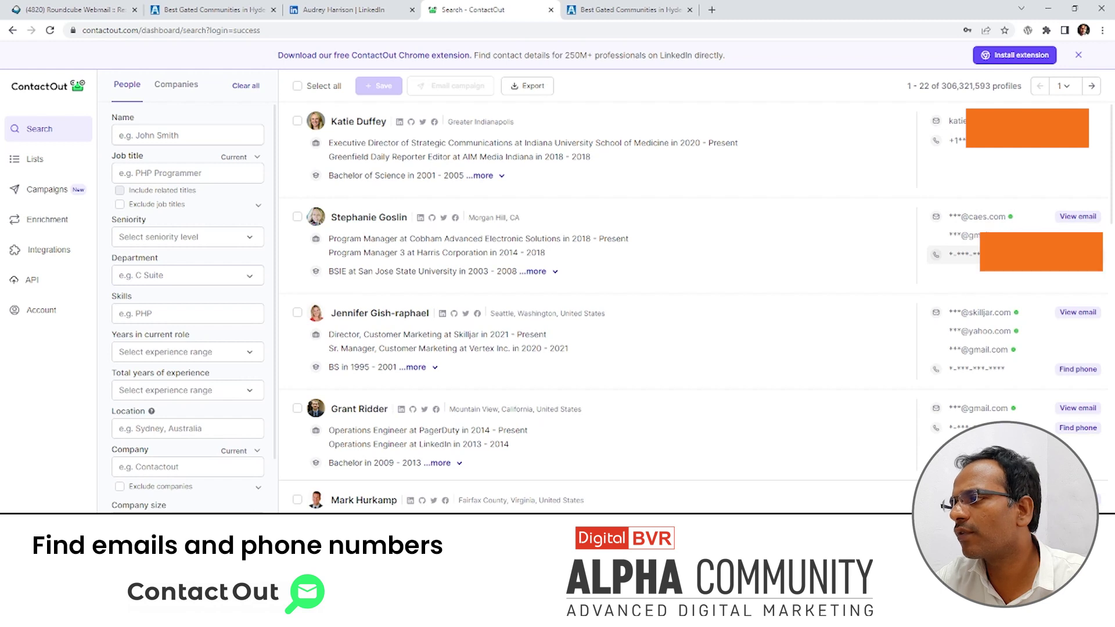
drag(961, 254, 1010, 255)
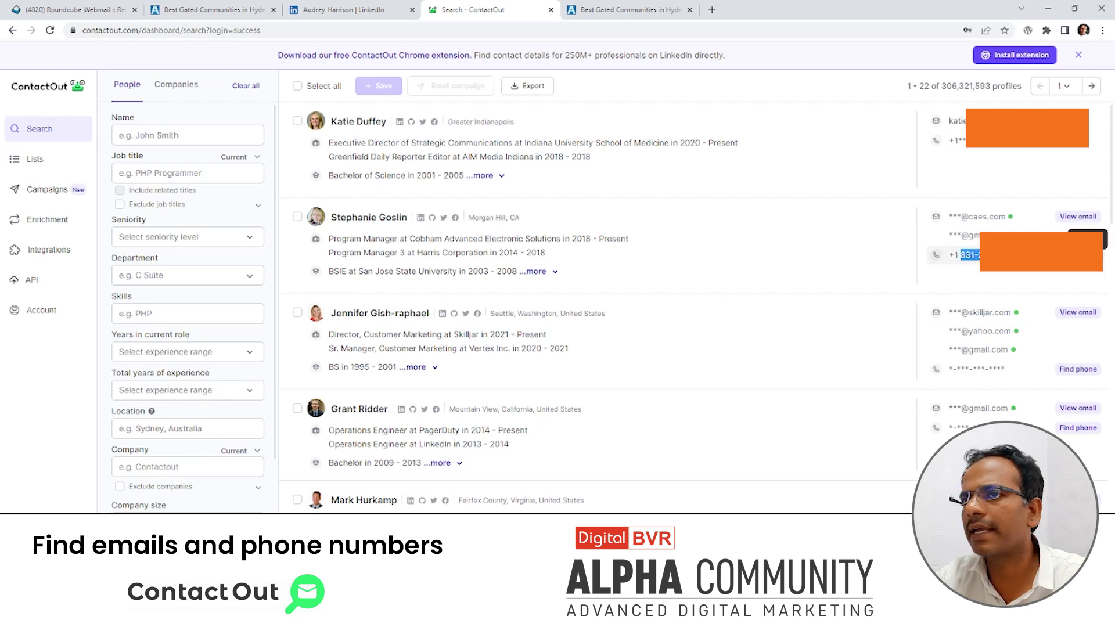
click(188, 134)
click(187, 135)
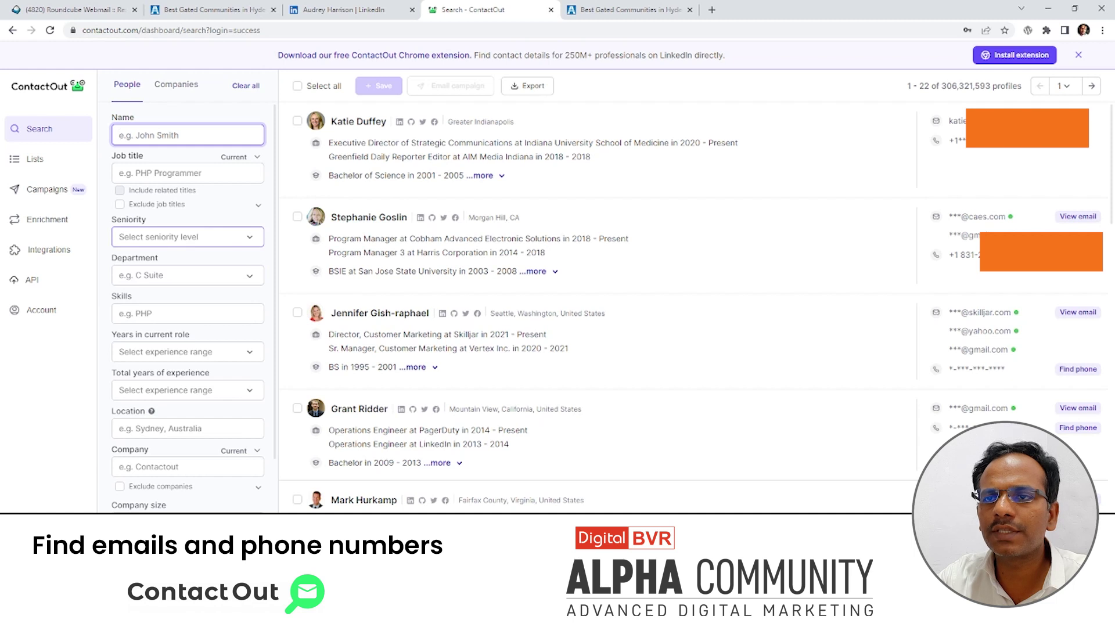
Step: Add 'ceo' as a Skills filter, discarding the partly typed 'Digital m'
click(119, 314)
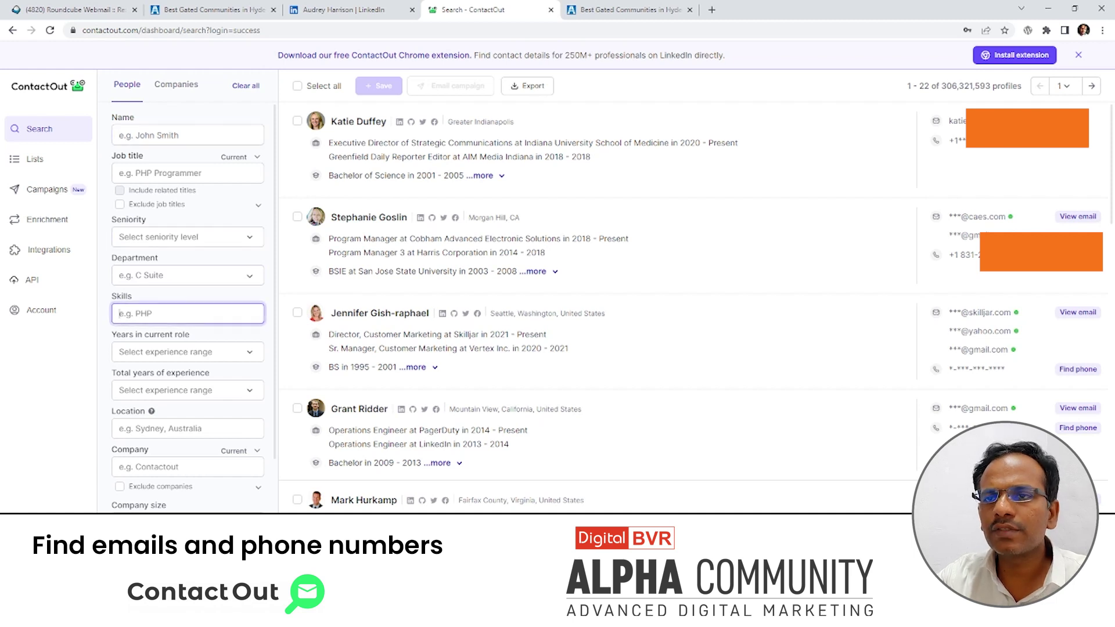
text(Digital m)
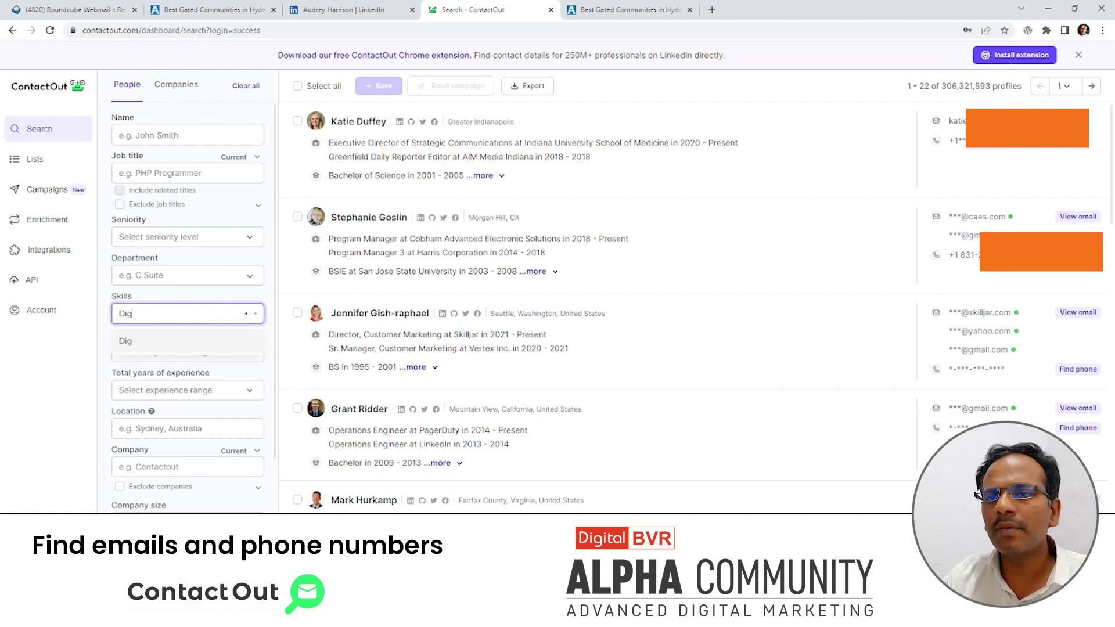
key(BackSpace)
key(BackSpace)
key(BackSpace)
key(BackSpace)
key(BackSpace)
key(BackSpace)
key(BackSpace)
key(BackSpace)
key(BackSpace)
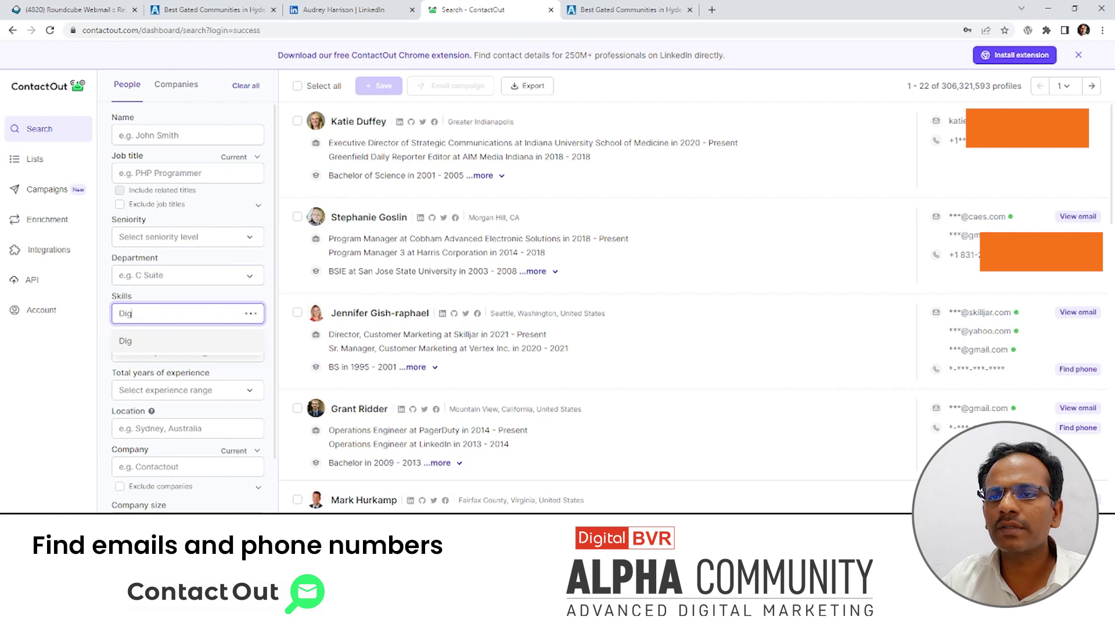
text(CEO)
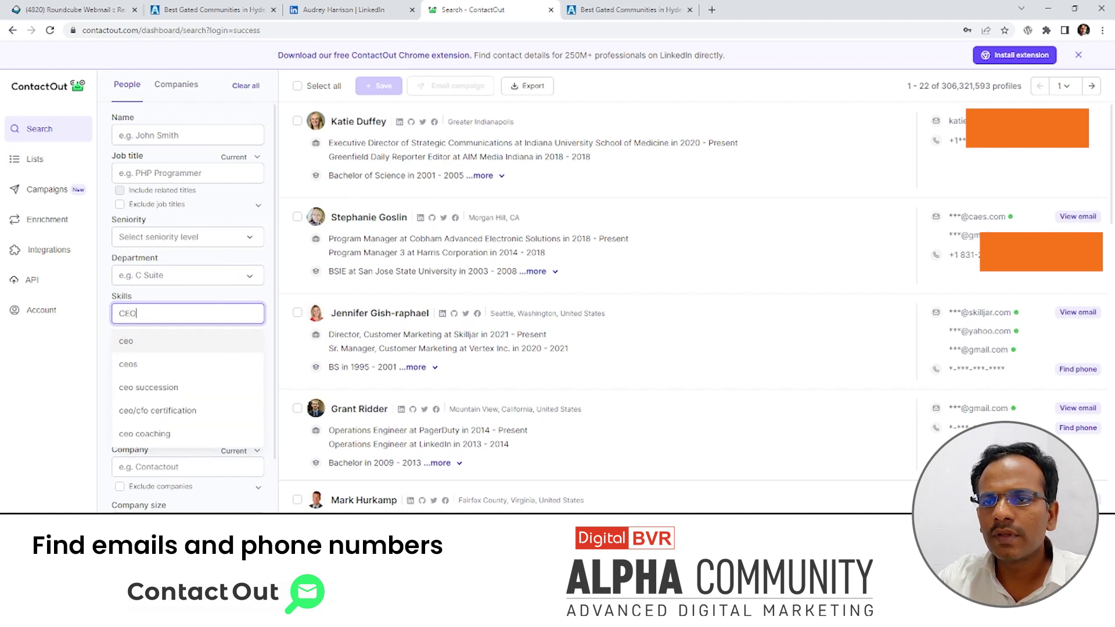
key(Return)
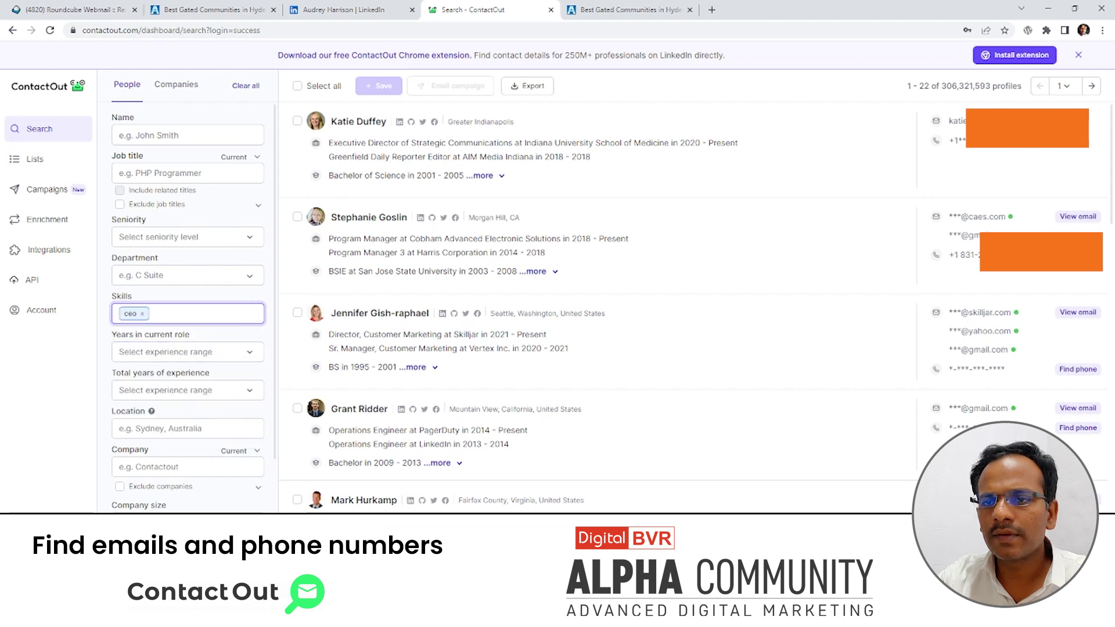
Step: Add Hyderabad as the Location filter, then open and close the Industry list
click(187, 429)
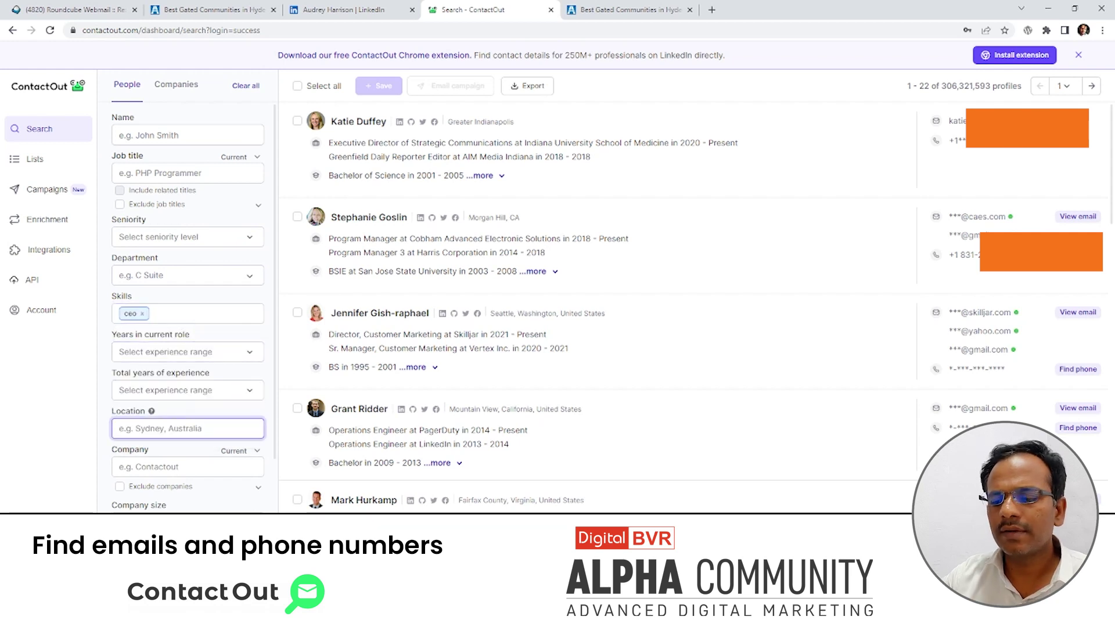
text(Hyderabad)
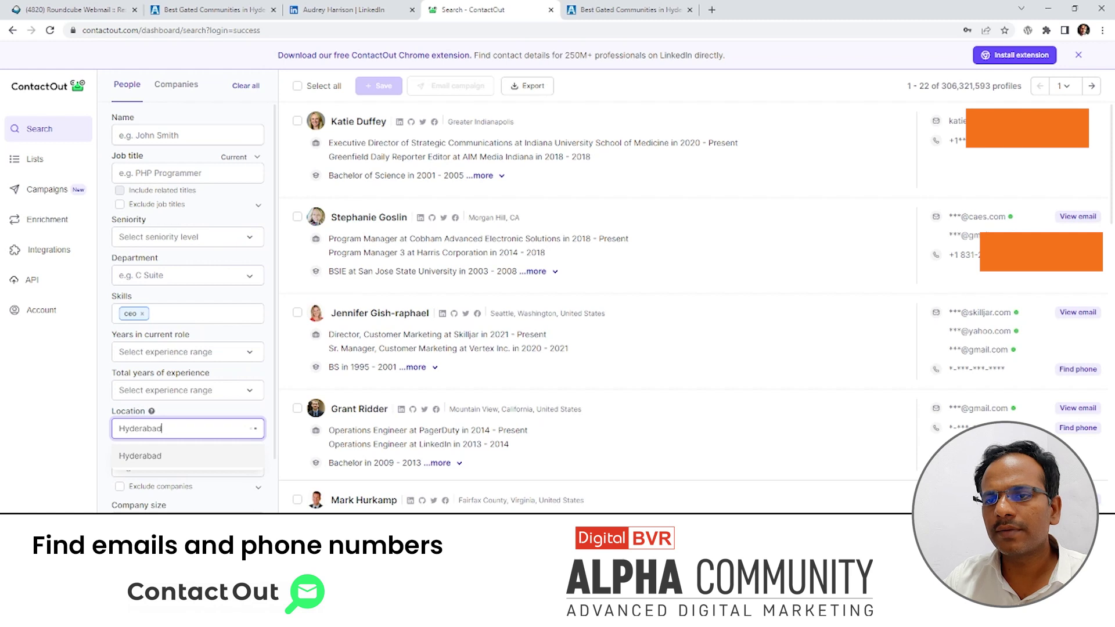
key(Return)
scroll(187, 307, down, 3)
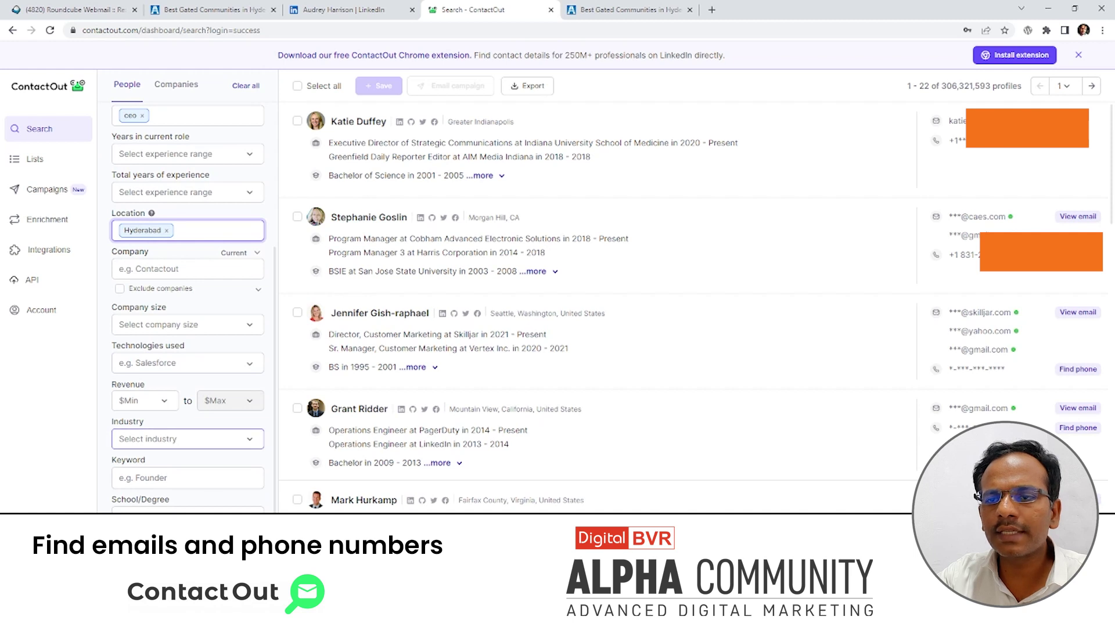
click(174, 439)
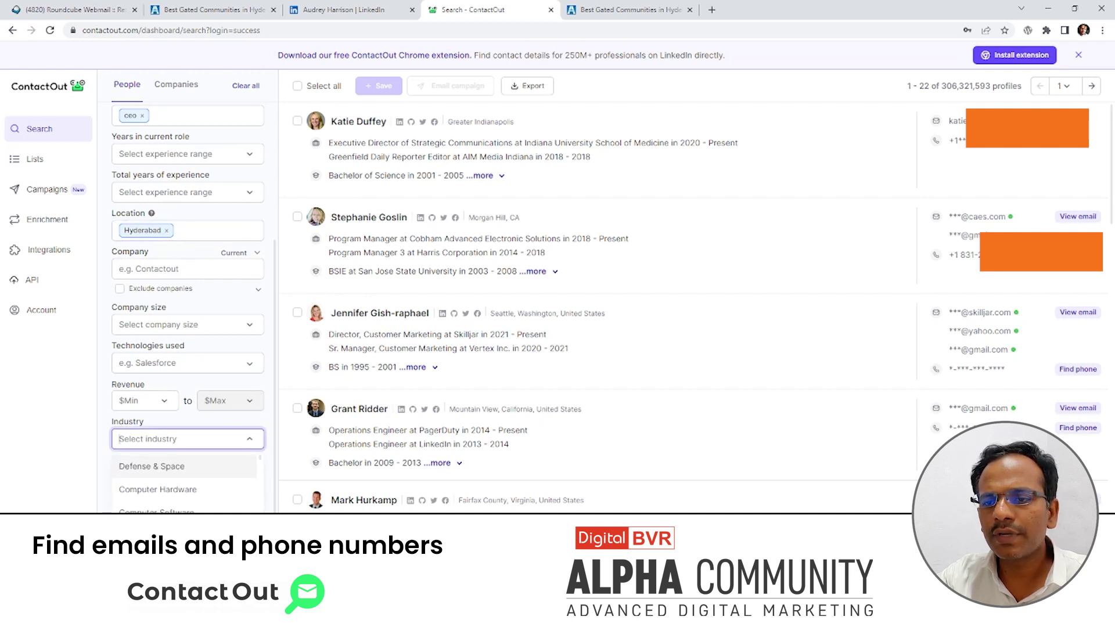
key(Escape)
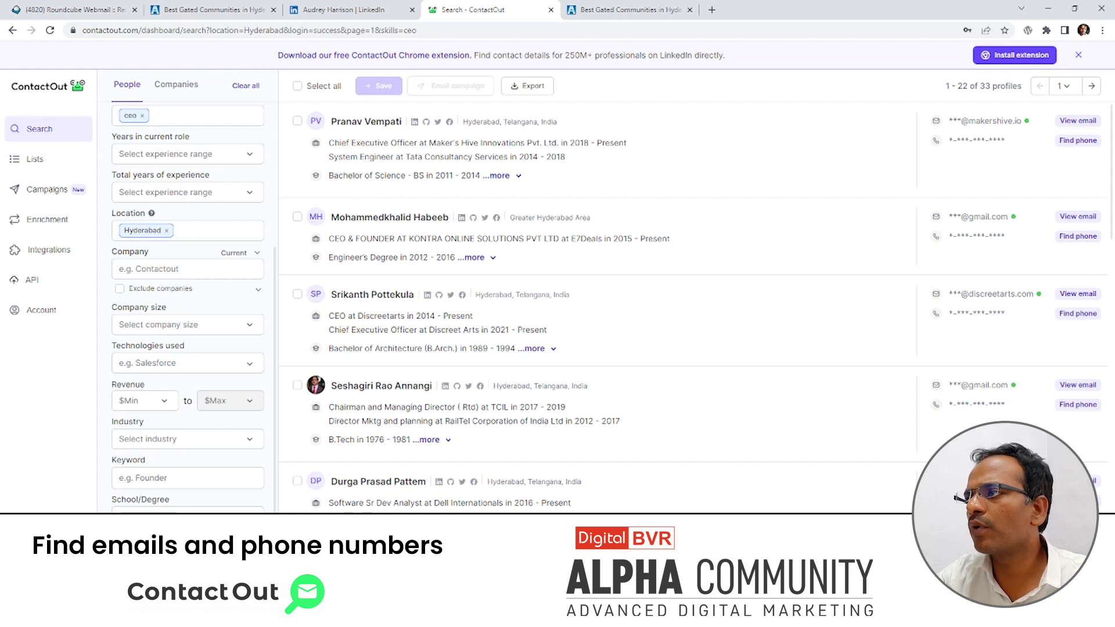
Step: Reveal the first result's e-mail and phone, and the second result's e-mail and phone
click(1078, 120)
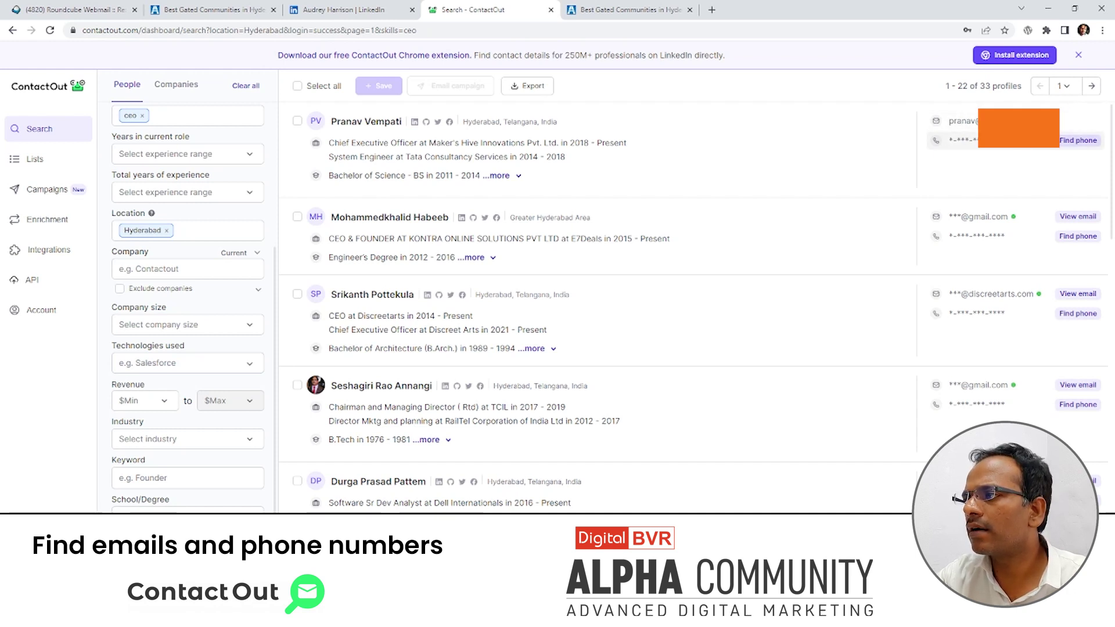
click(1078, 139)
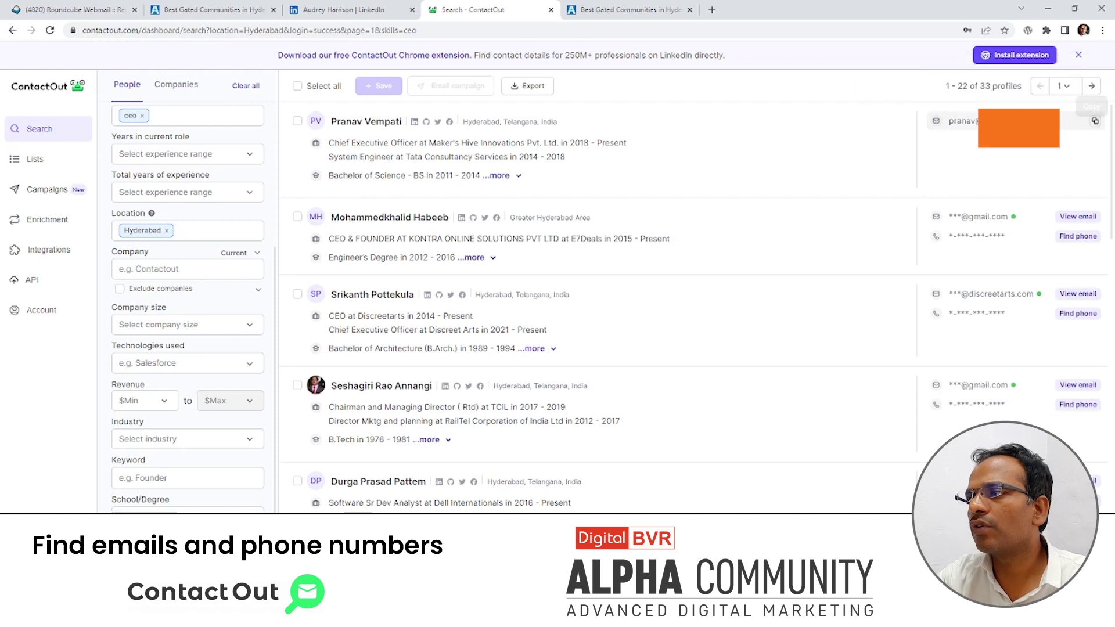
click(1078, 236)
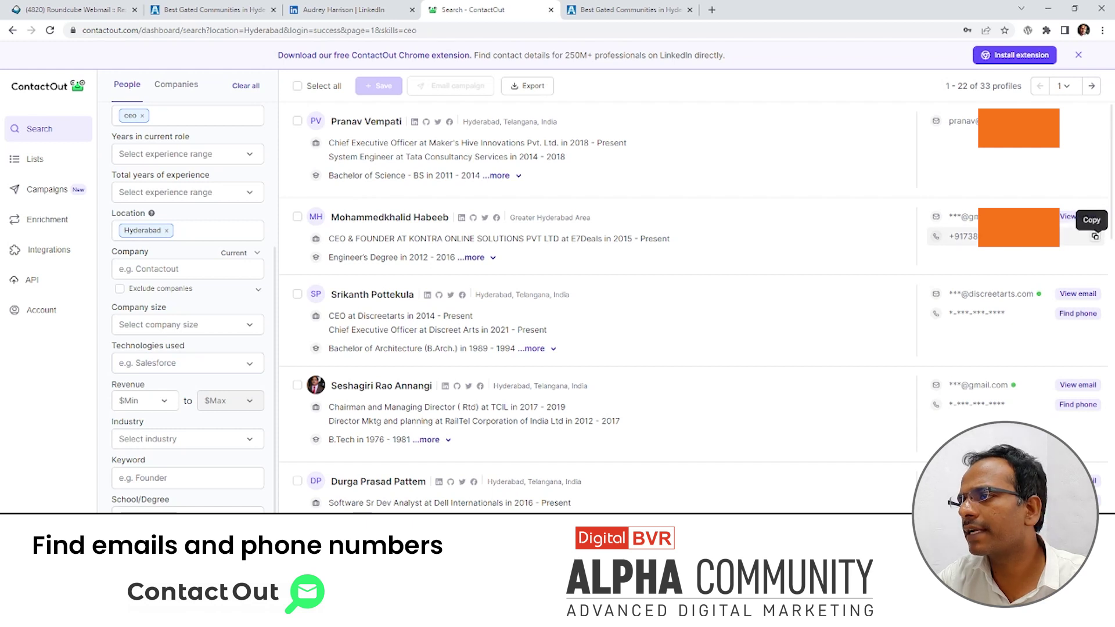
click(1077, 216)
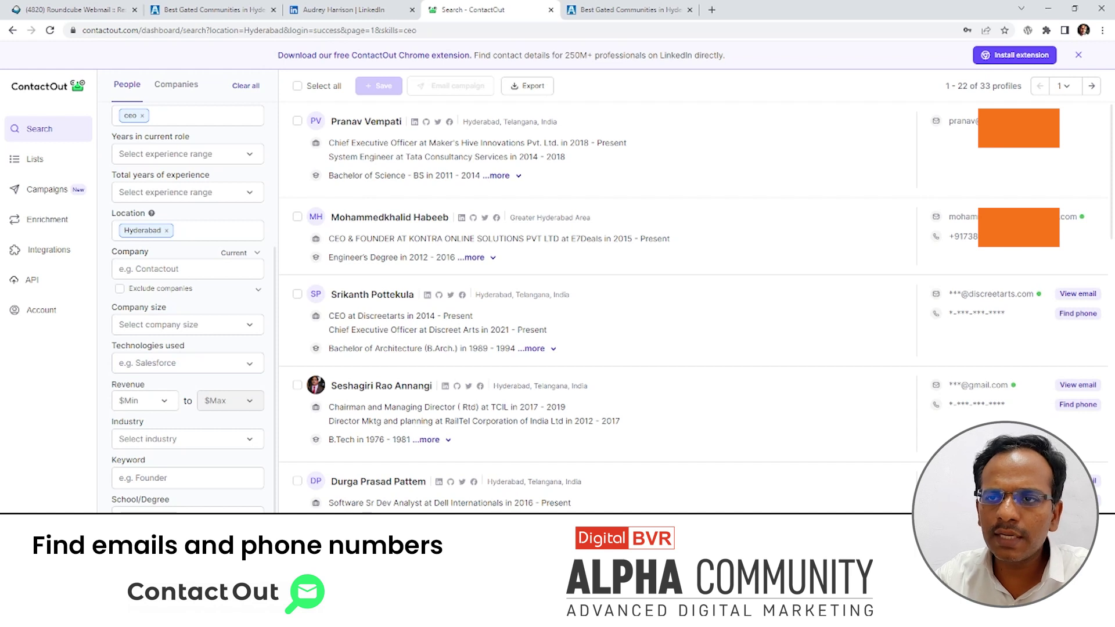
click(188, 268)
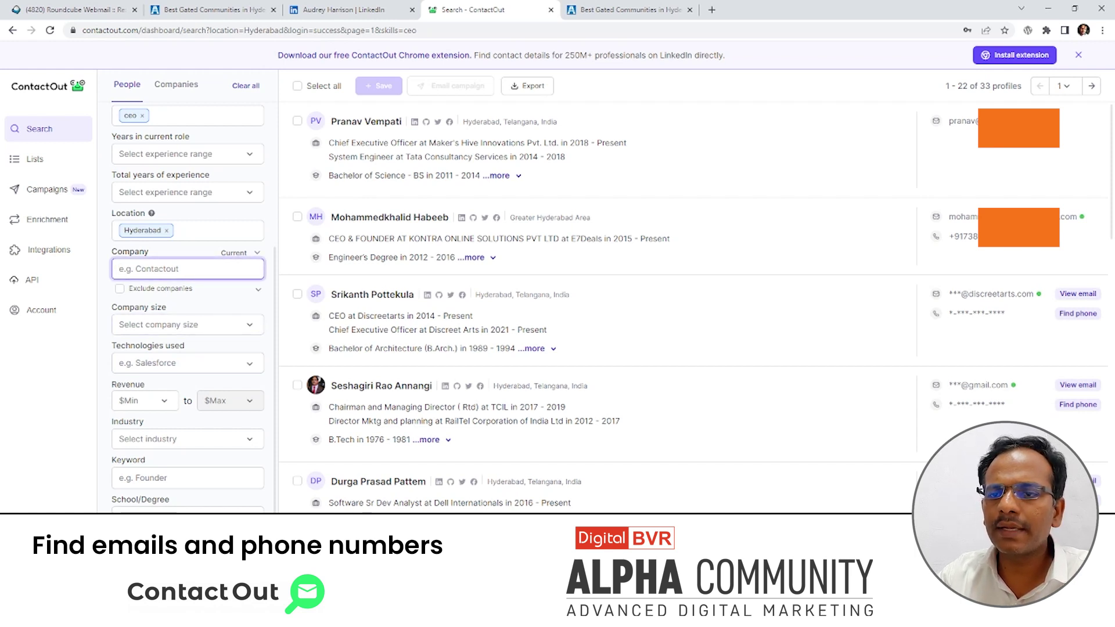
Step: Try Tata Consultancy Services as the company filter, then delete it and the ceo skill chip
text(tata c)
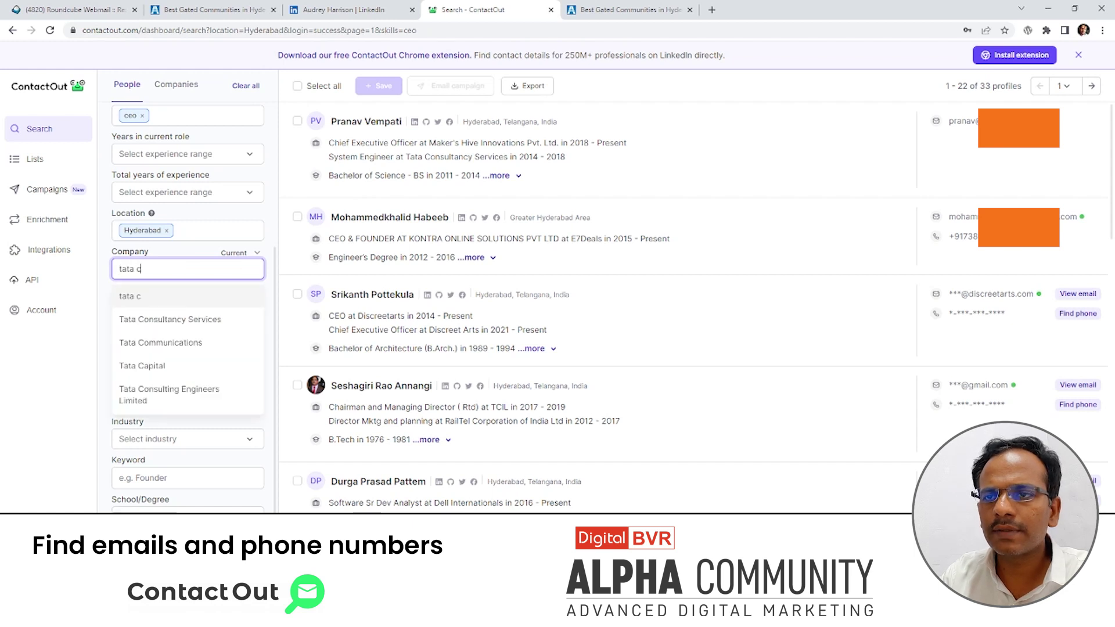
key(Down)
key(Return)
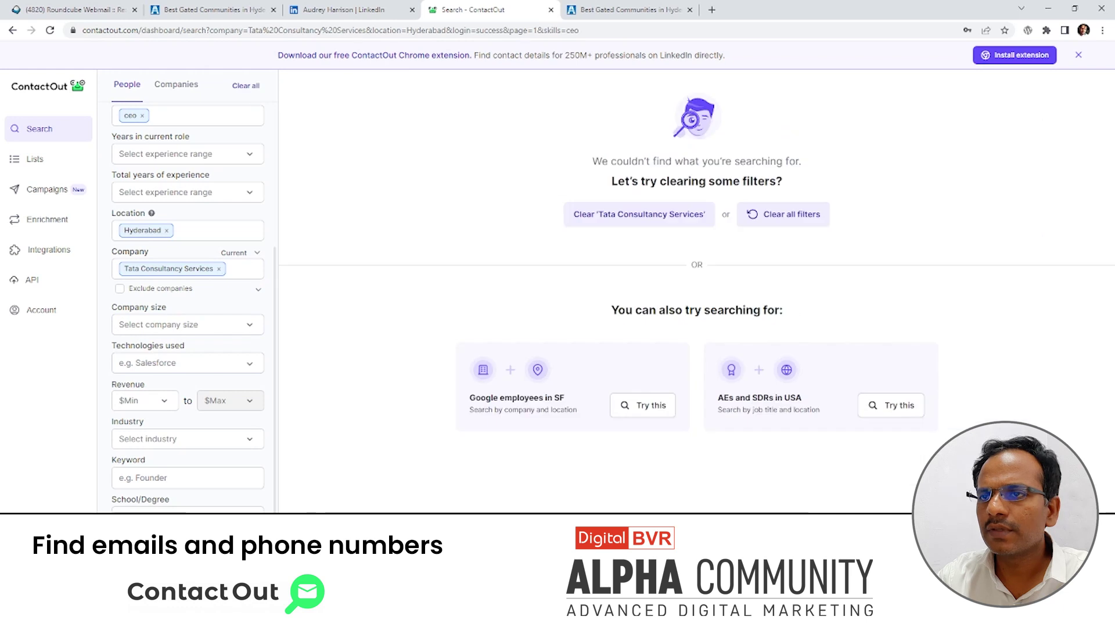
key(BackSpace)
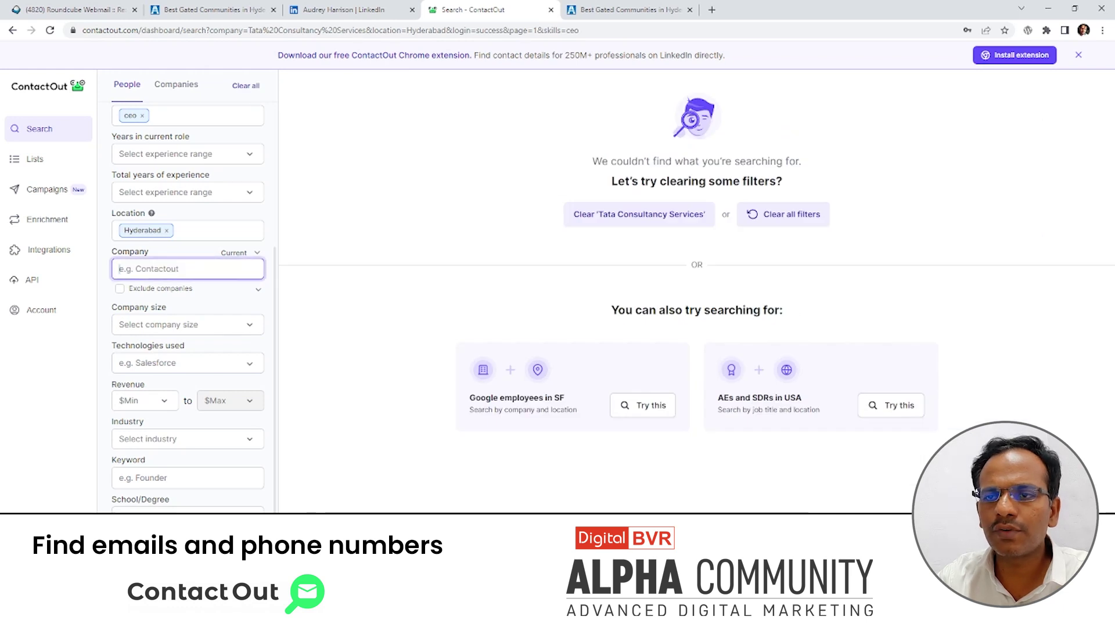
key(shift+Tab)
key(shift+Tab)
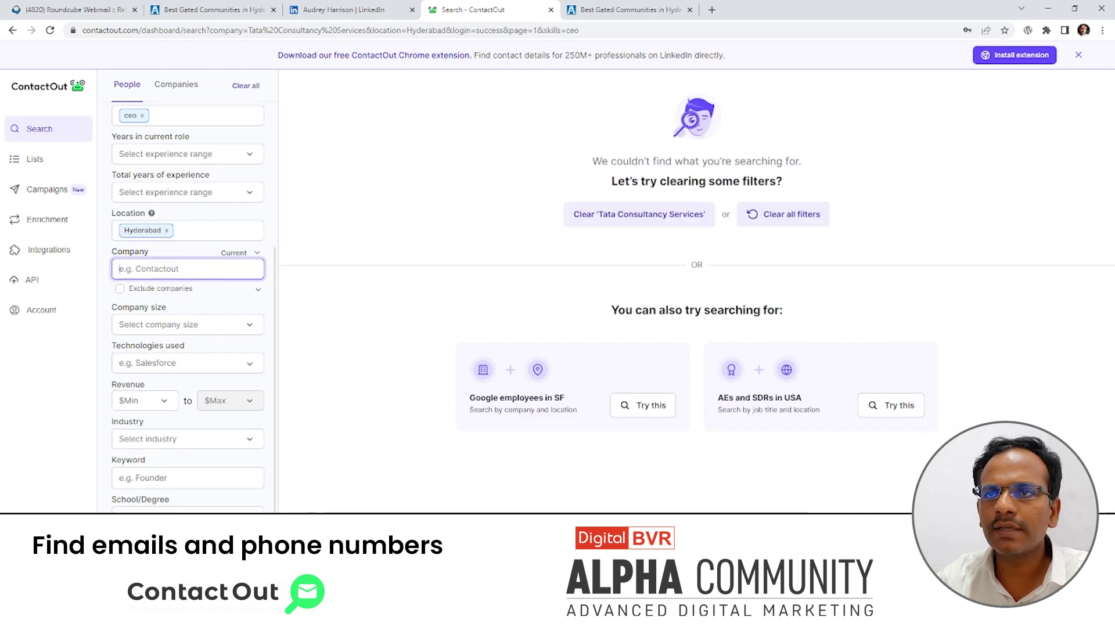
key(BackSpace)
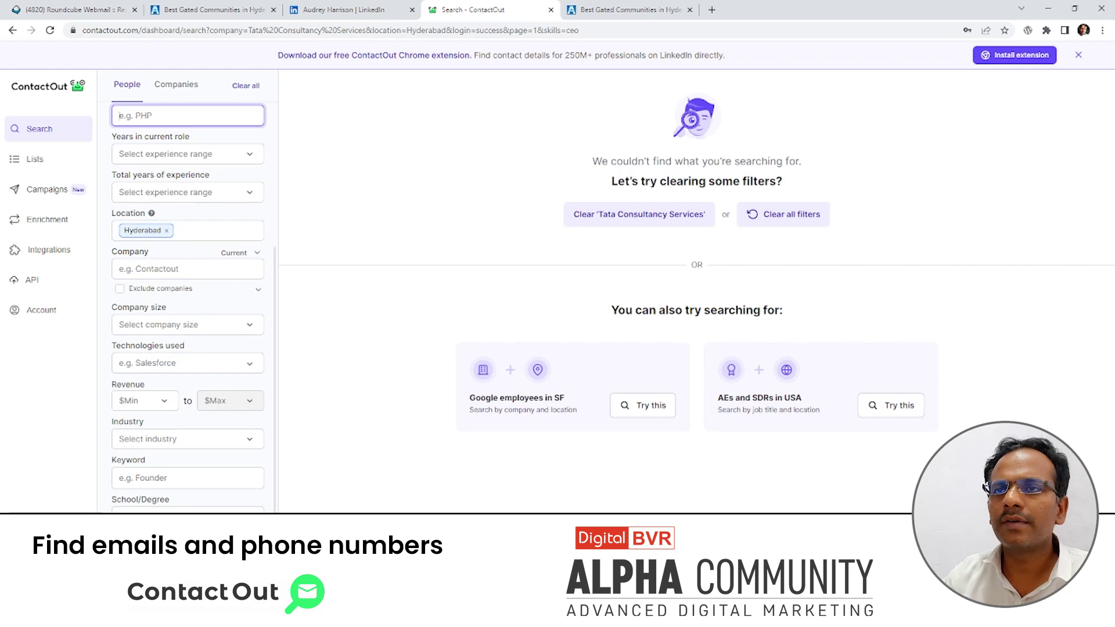
Step: Filter by the 'it strategy' skill, reveal the first result's e-mail and phone, then go to LinkedIn
text(it)
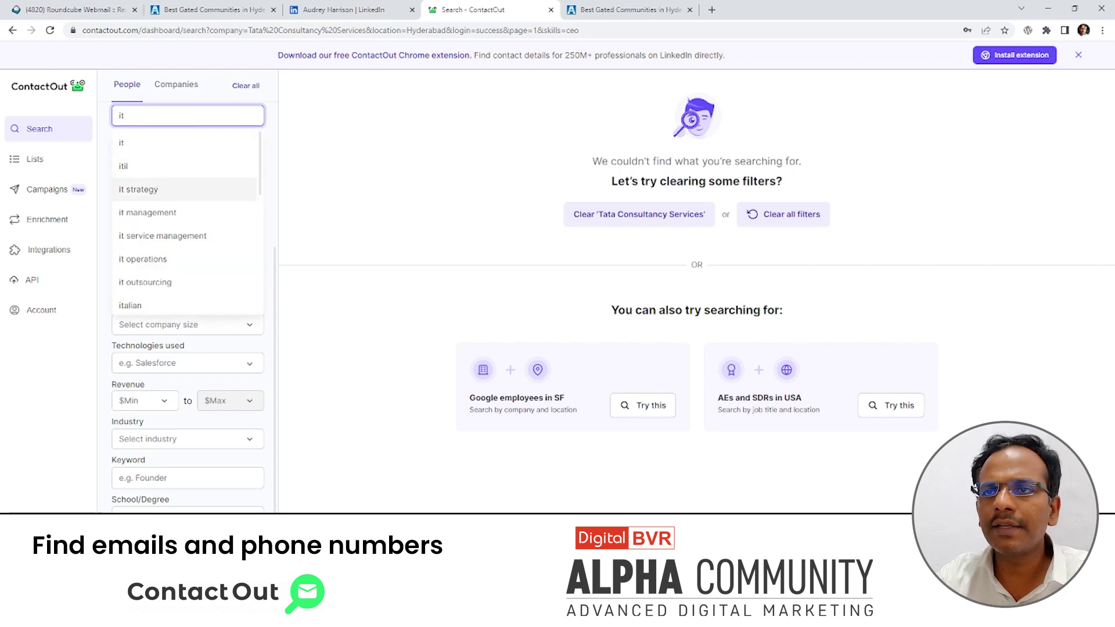
click(139, 190)
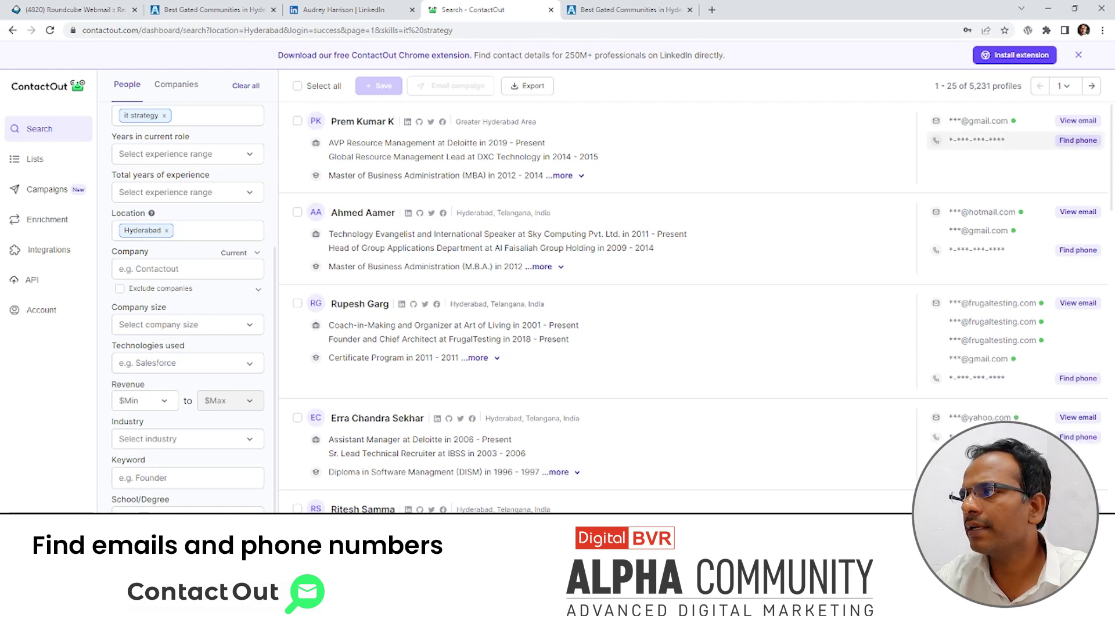
click(1077, 120)
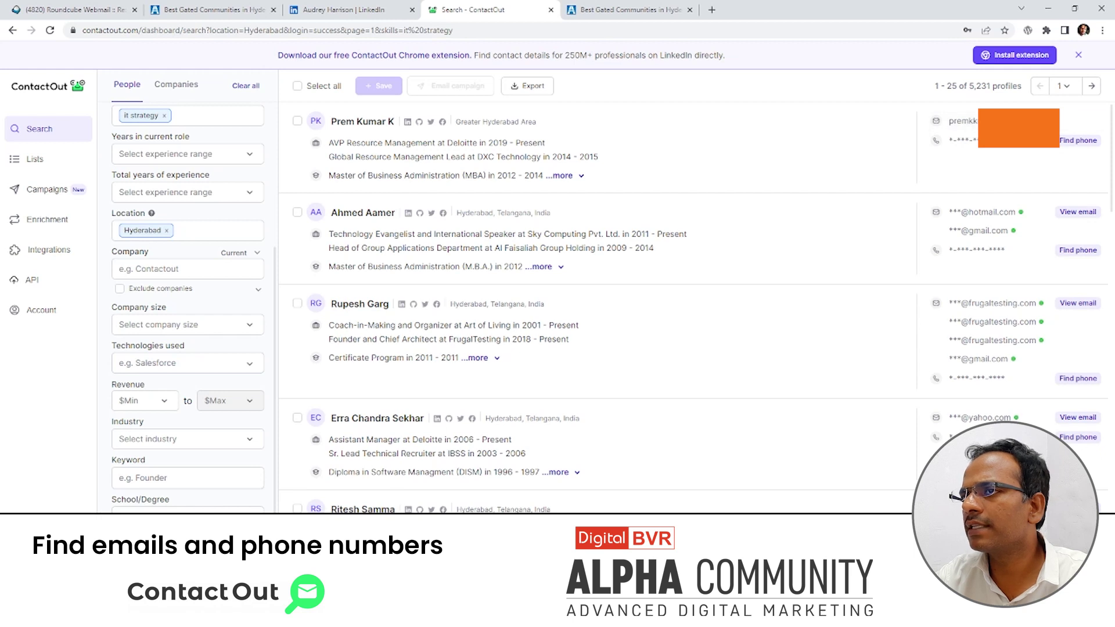
click(1080, 140)
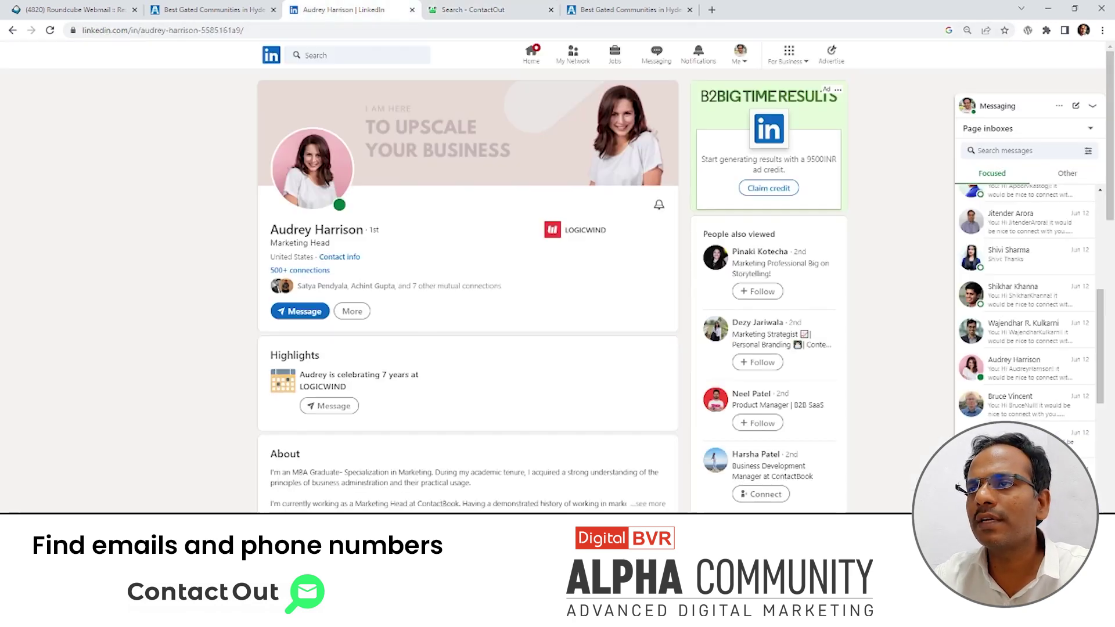
click(349, 9)
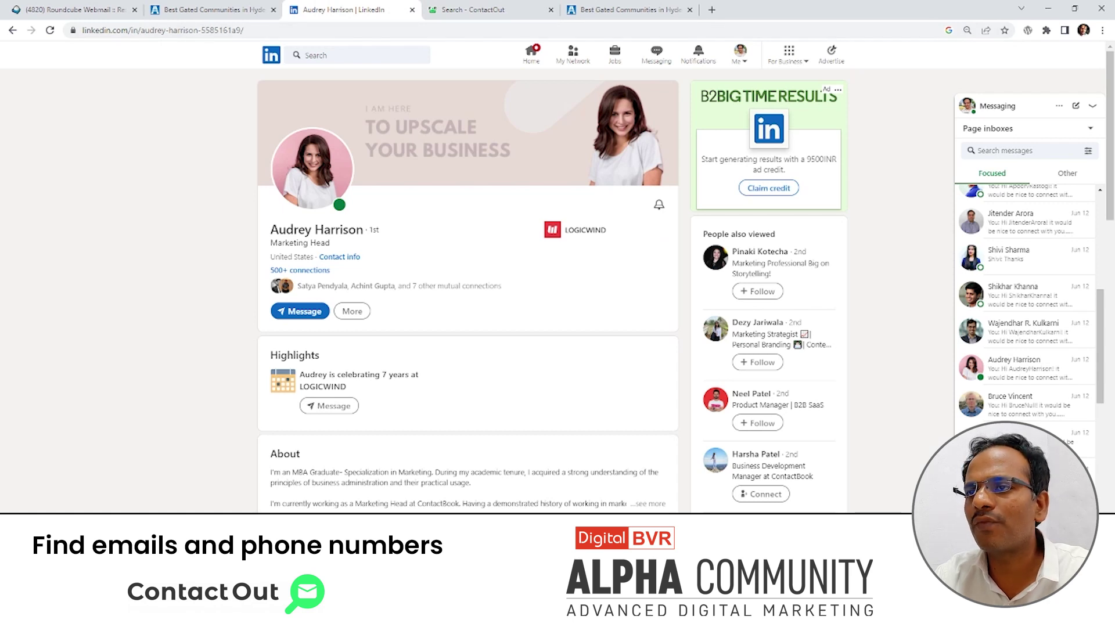
Step: Add the Contact Out extension from the Chrome Web Store and reload the LinkedIn profile
key(F5)
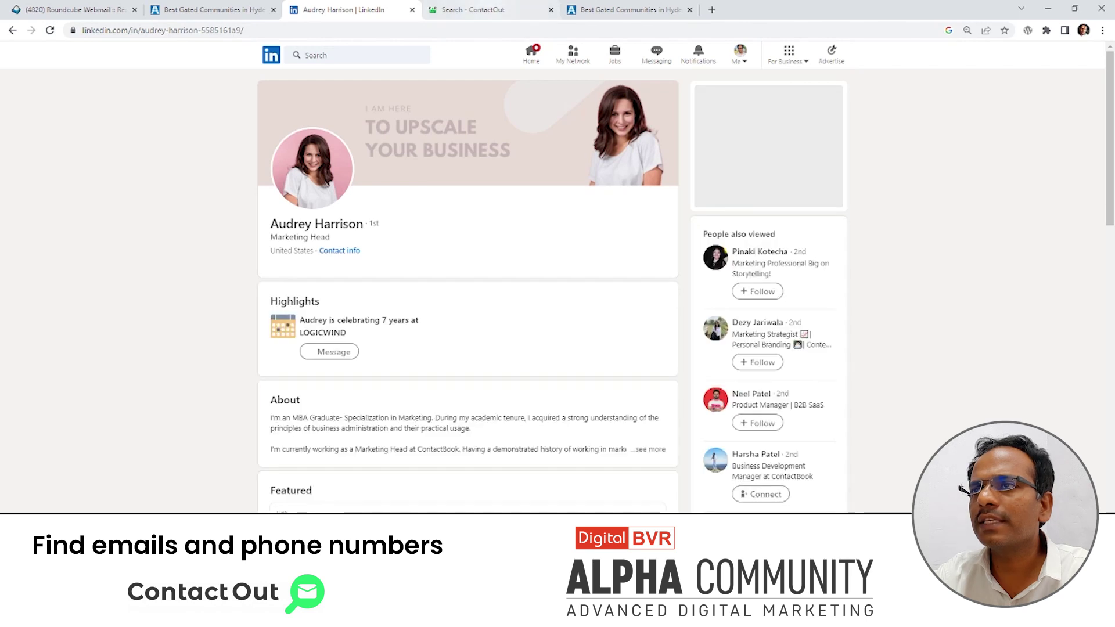
key(ctrl+Tab)
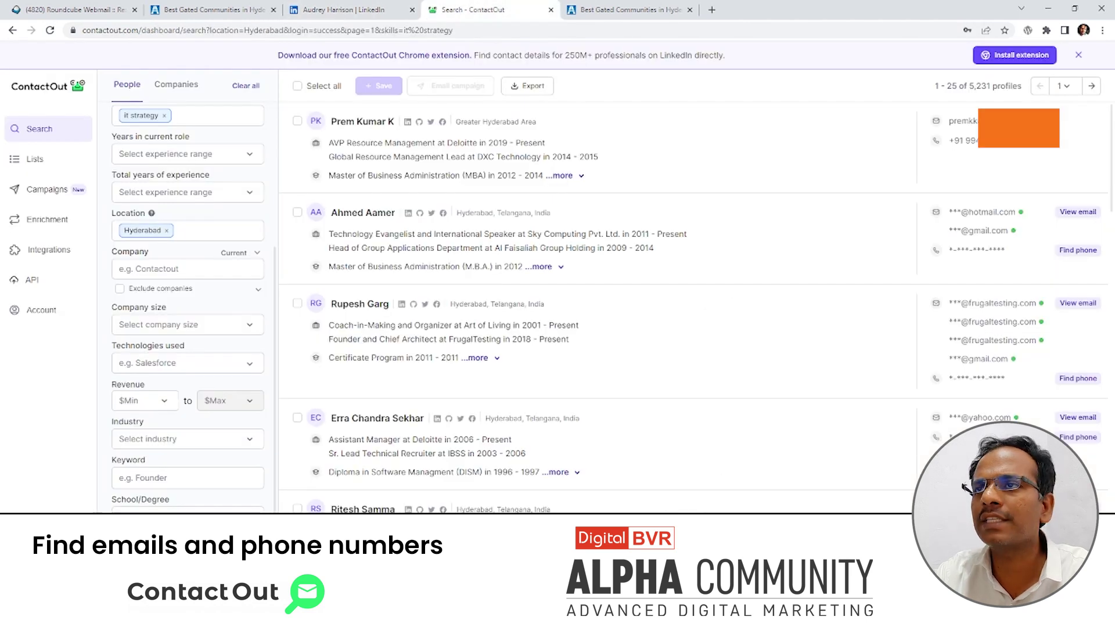
key(ctrl+shift+Tab)
key(ctrl+Tab)
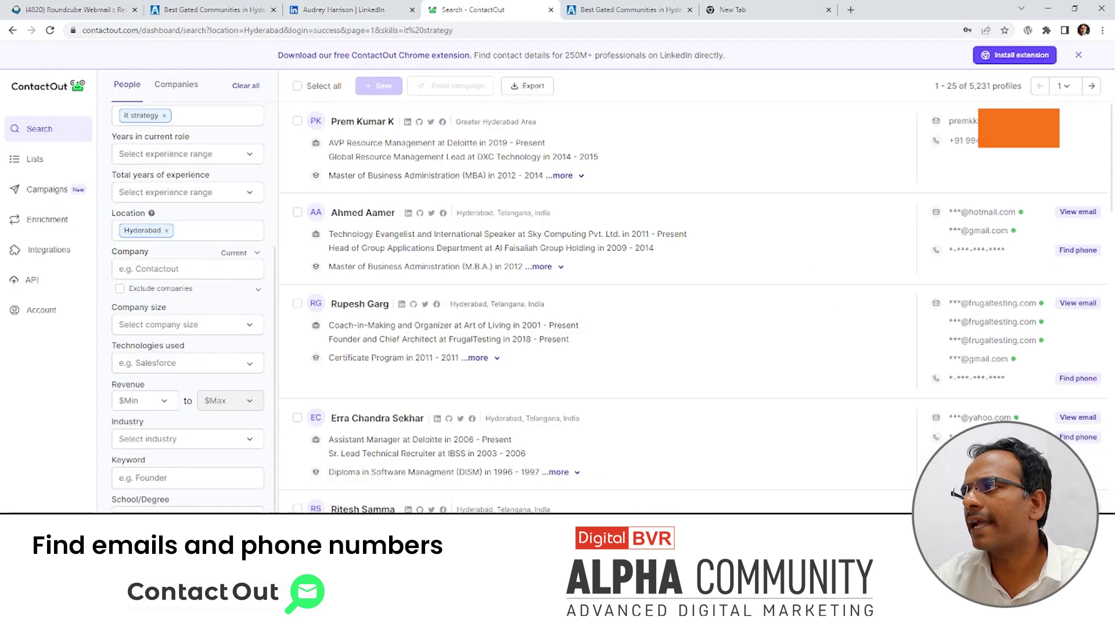
click(1015, 55)
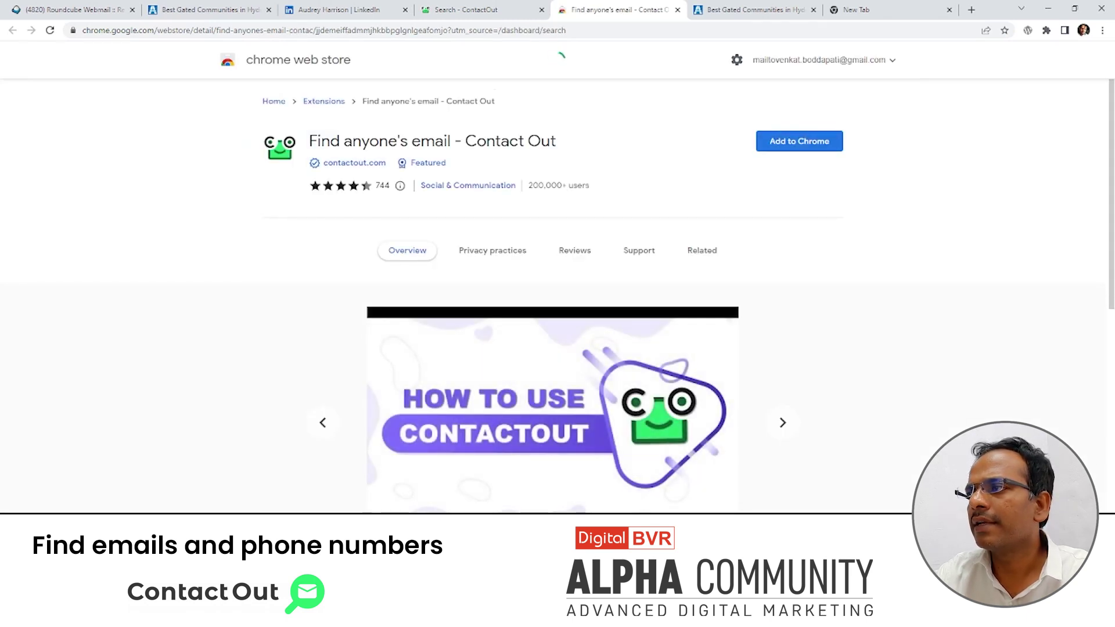
click(799, 141)
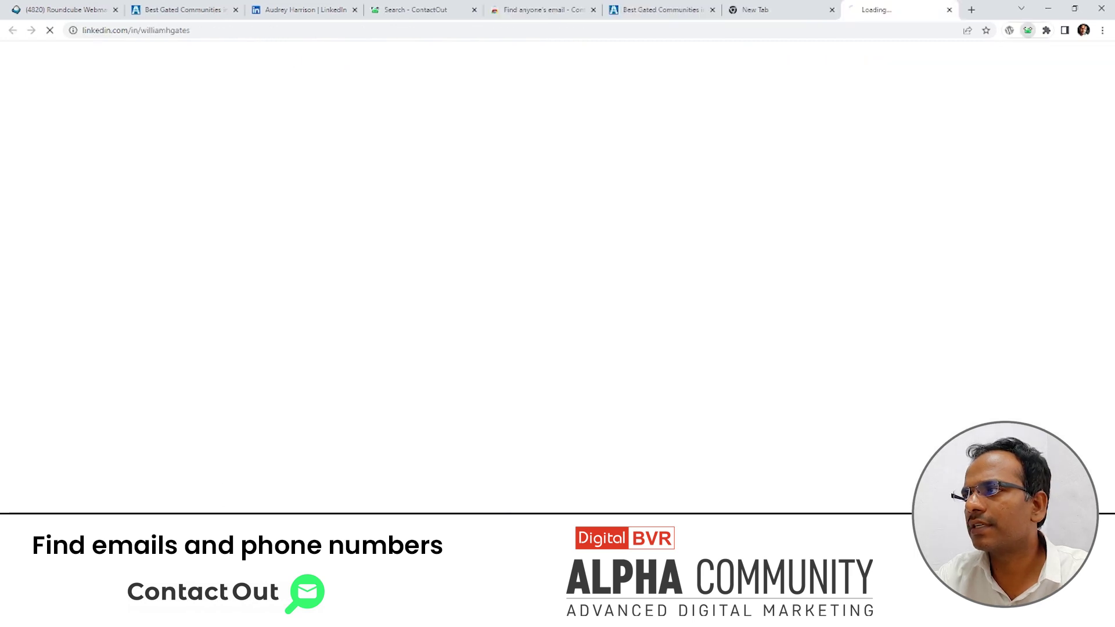
key(ctrl+3)
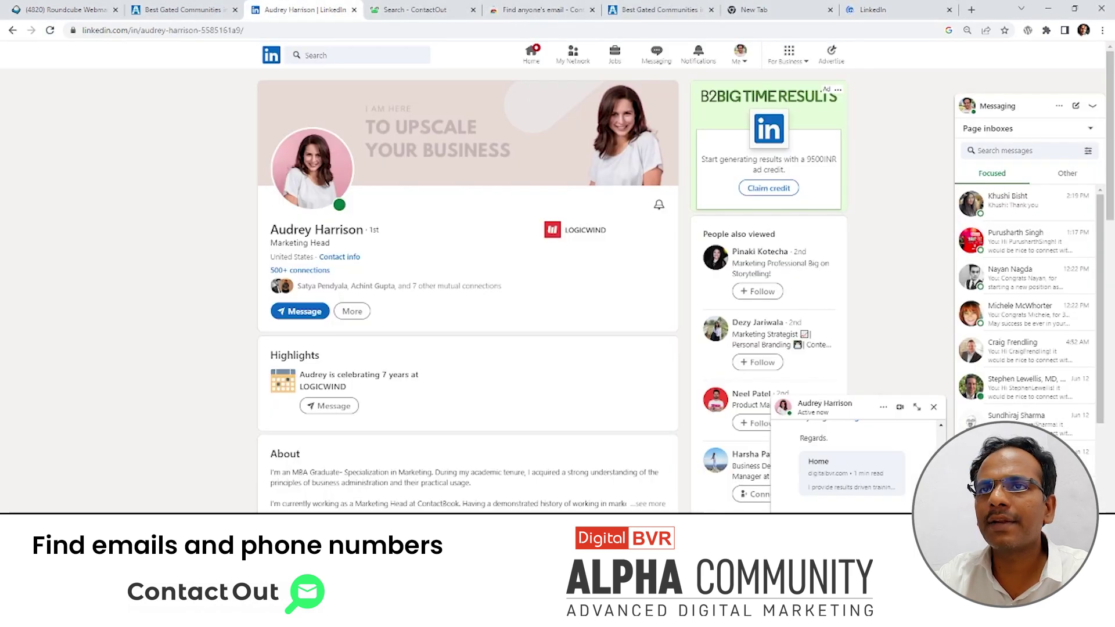
click(50, 30)
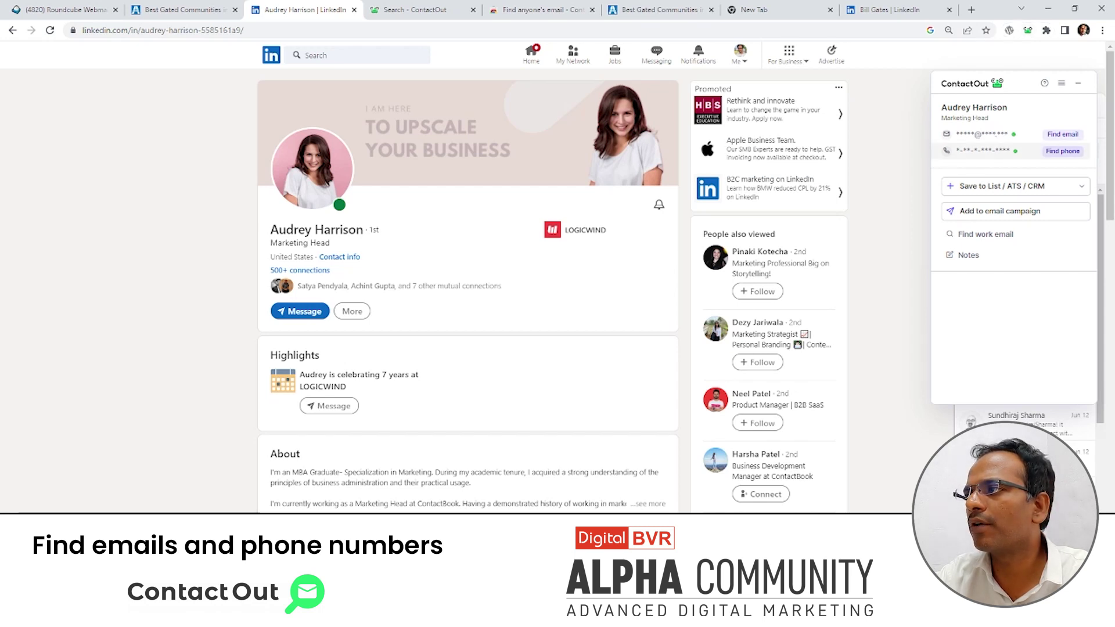
Step: Request this LinkedIn profile's e-mail and phone number from the ContactOut sidebar
click(1062, 134)
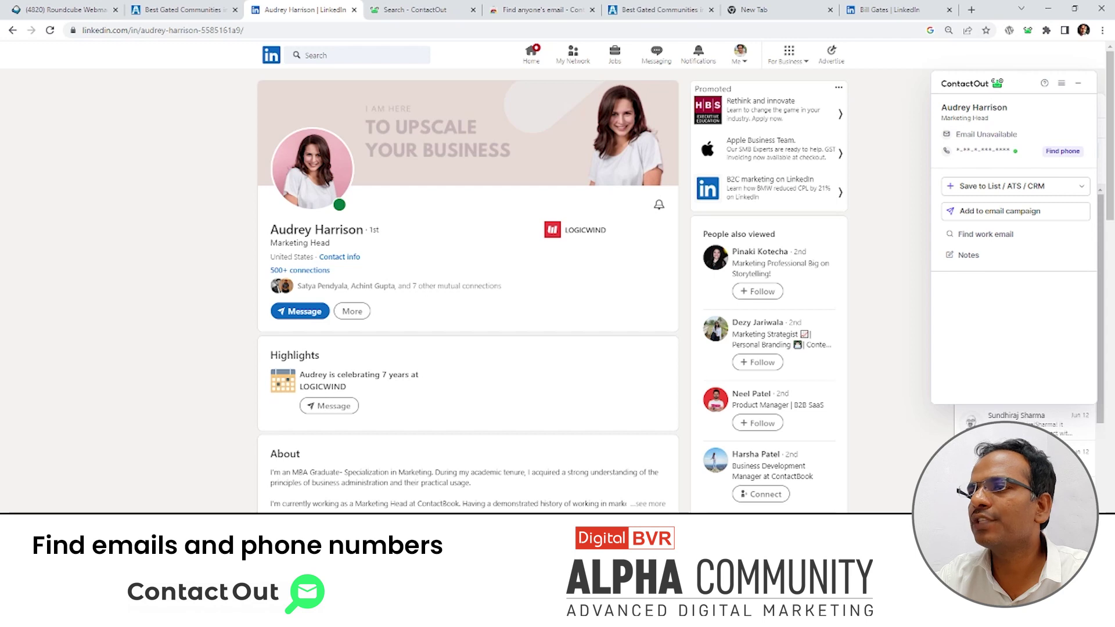
click(1062, 151)
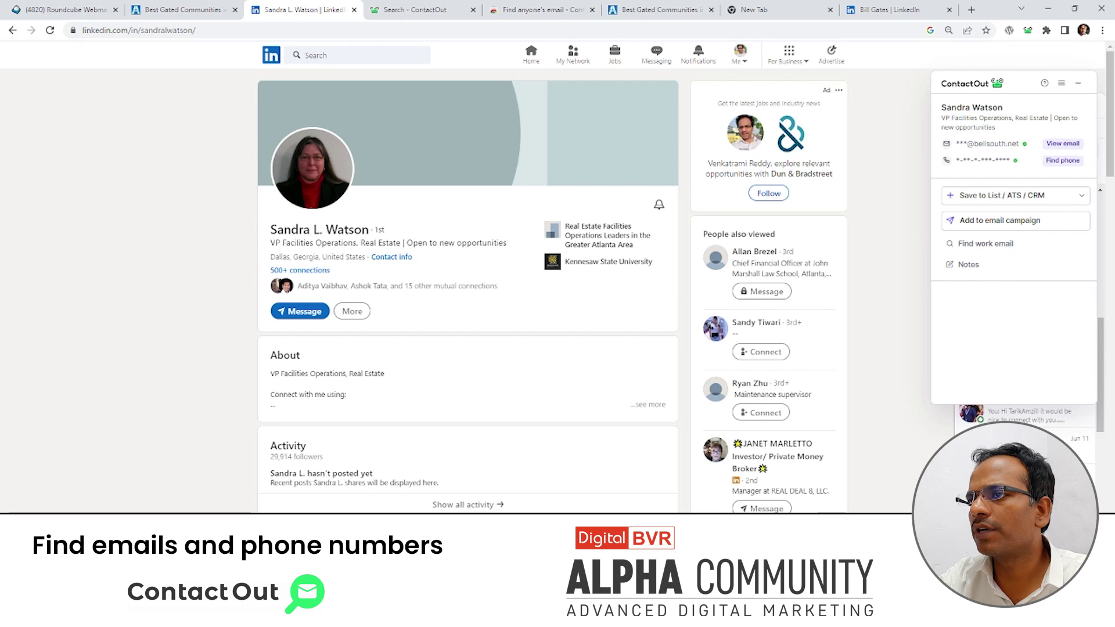
Step: Reveal the Facilities Operations VP's email and five phone numbers in the ContactOut sidebar
click(1063, 144)
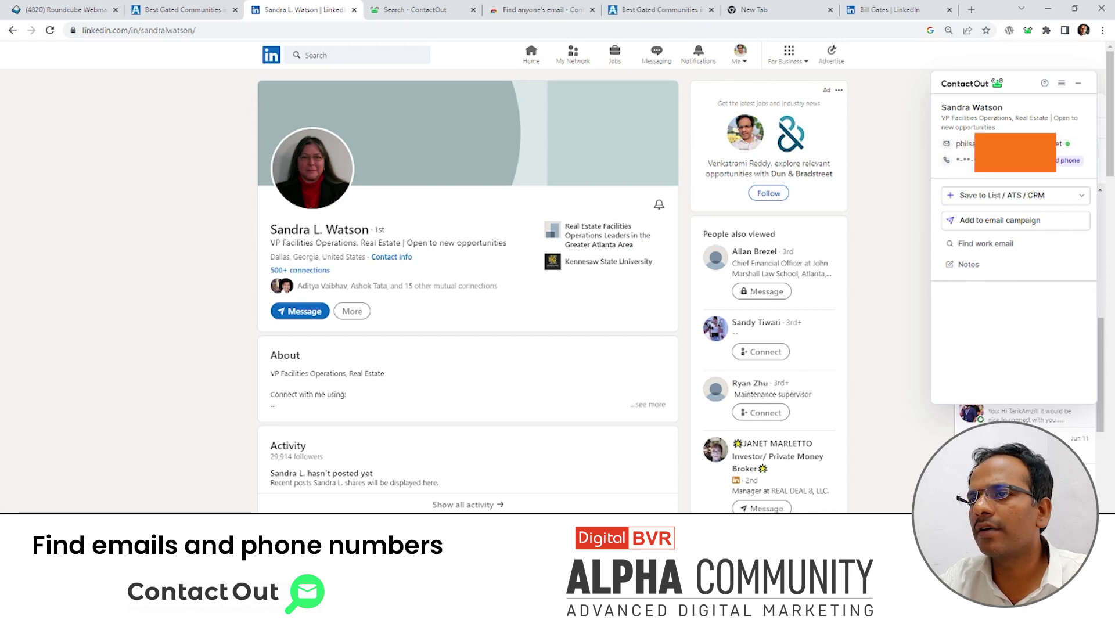
click(1045, 160)
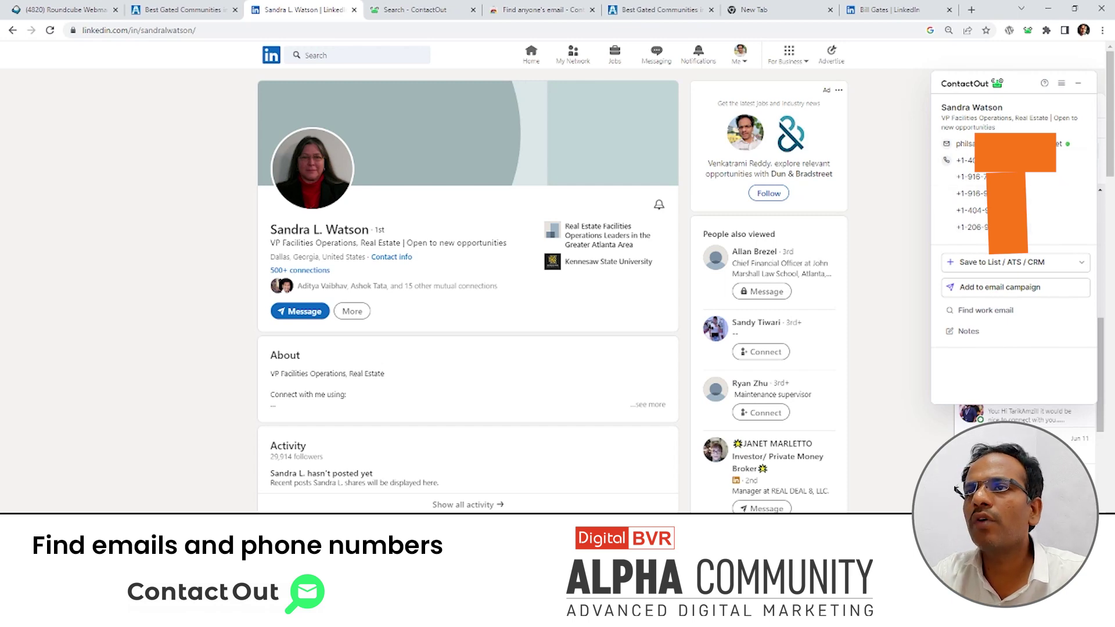
click(348, 55)
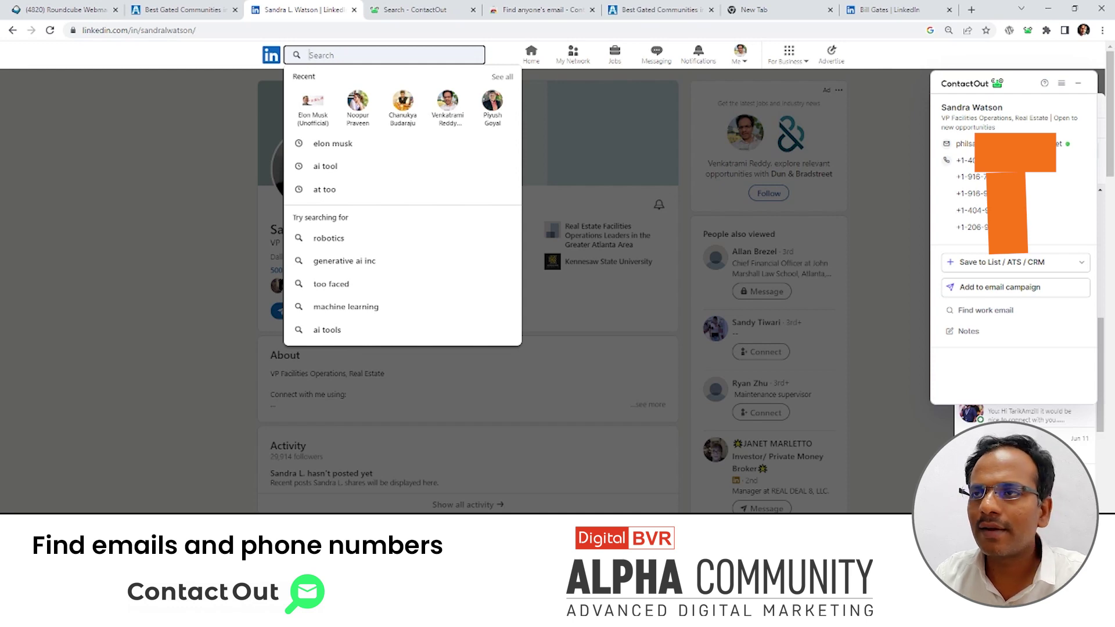
Step: Search LinkedIn for 'aparna constructions & estates' and show the real estate specialist's email in ContactOut
text(ap)
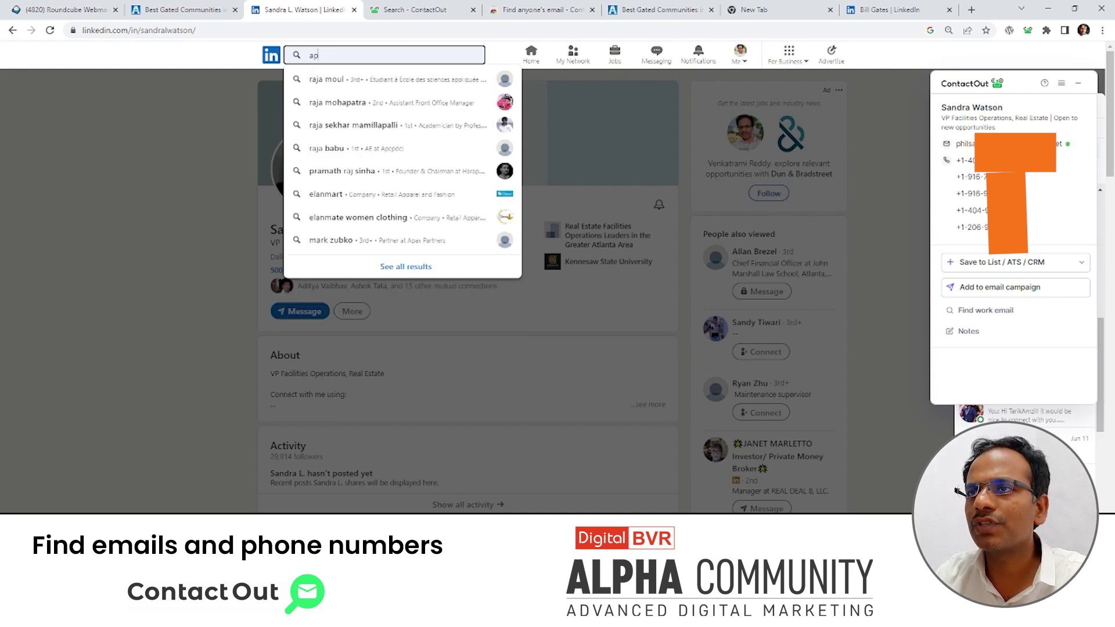
text(ar)
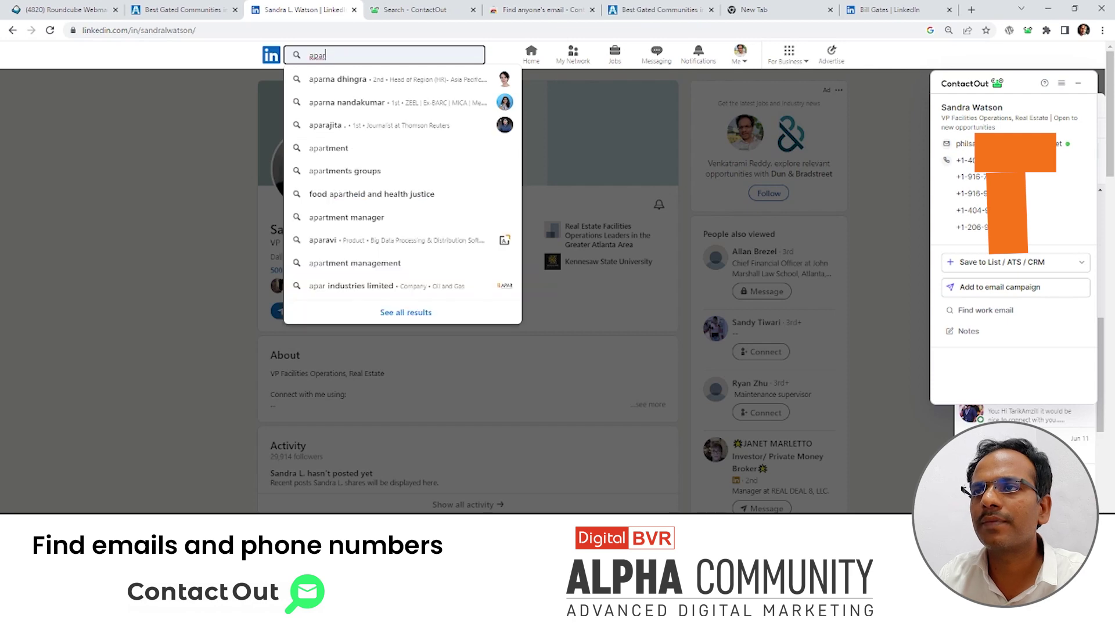
text(na constructions & estates)
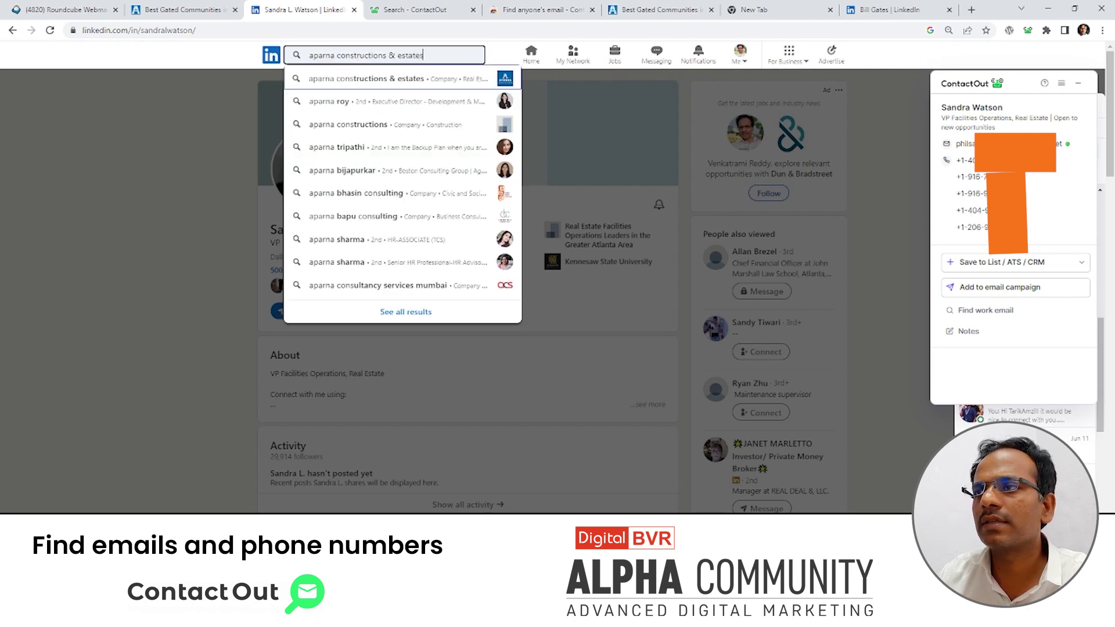
key(Return)
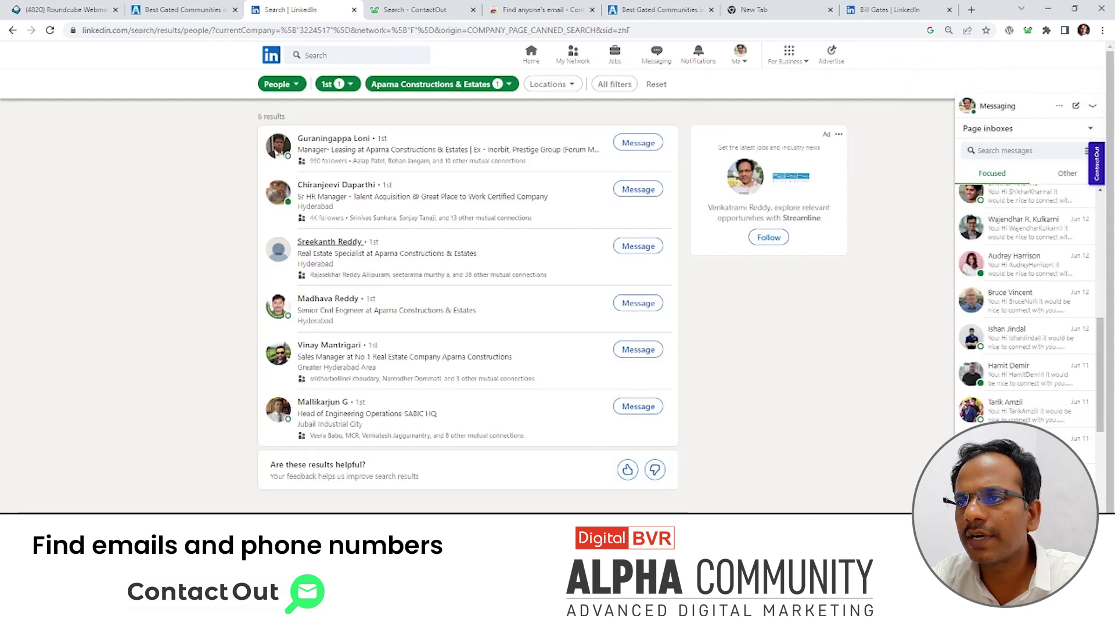
click(329, 241)
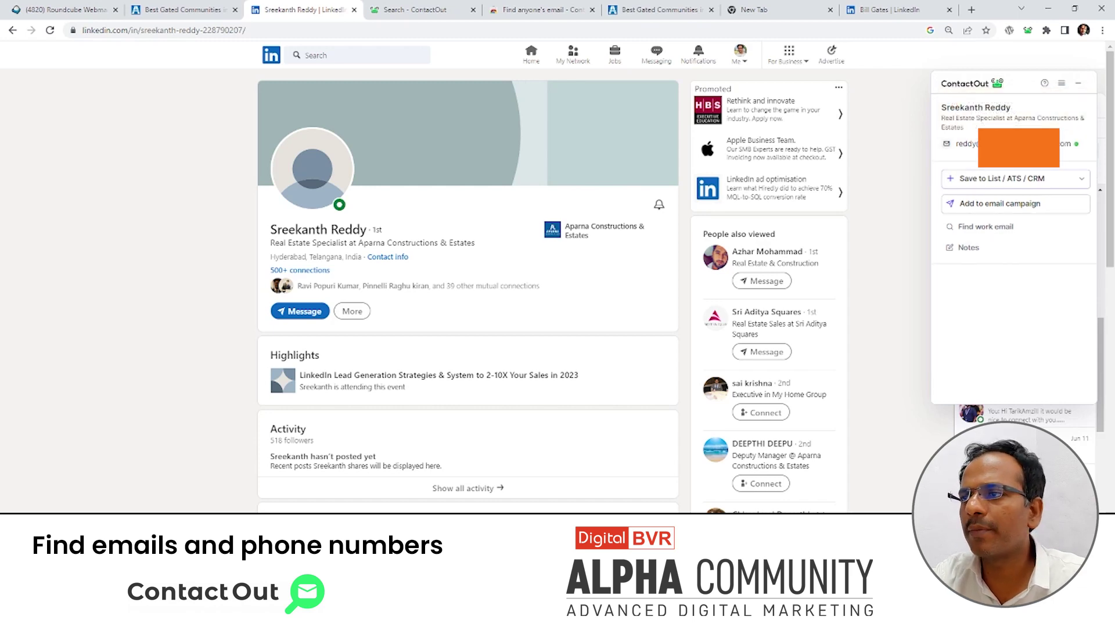
key(alt+Left)
Step: Reveal the Head of Engineering Operations' +91 phone number and view the Save to List / ATS / CRM options
key(alt+Right)
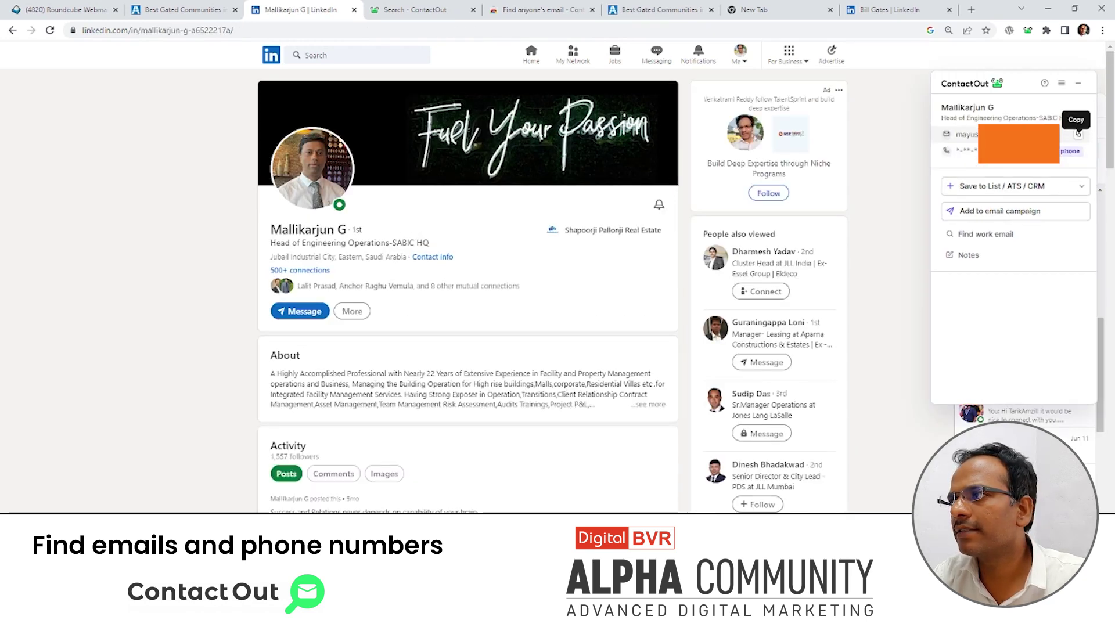
click(1070, 151)
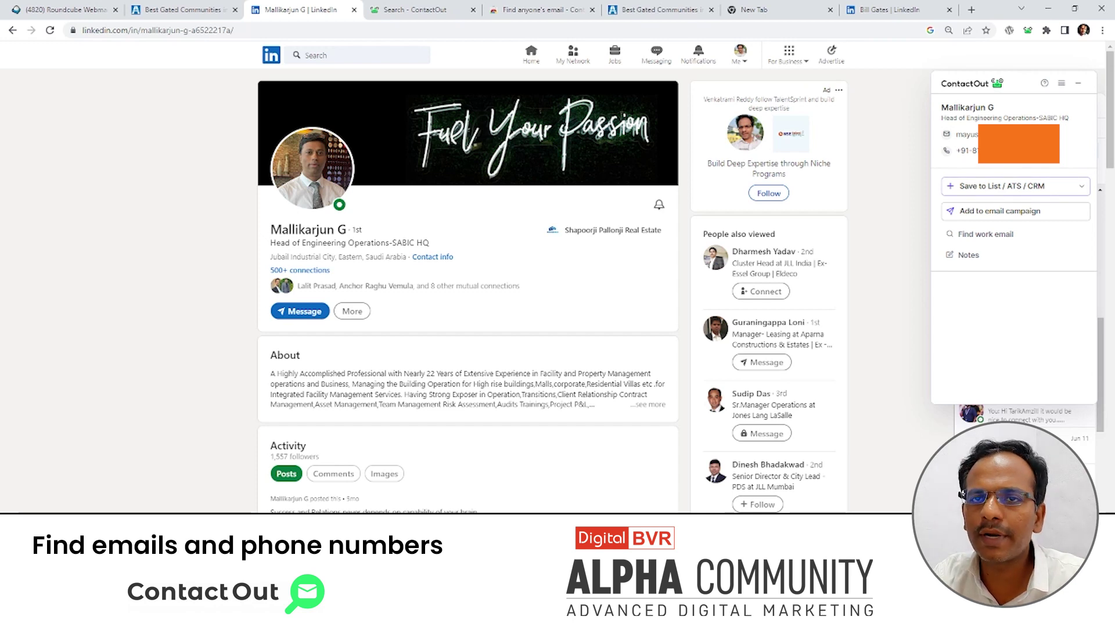
click(1015, 185)
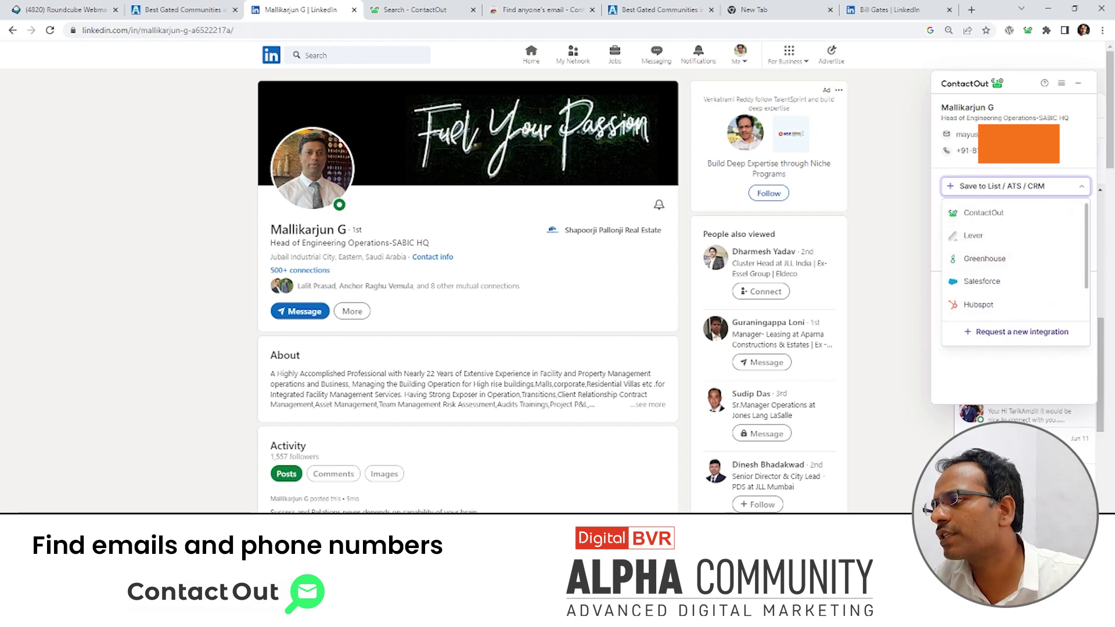
click(1022, 332)
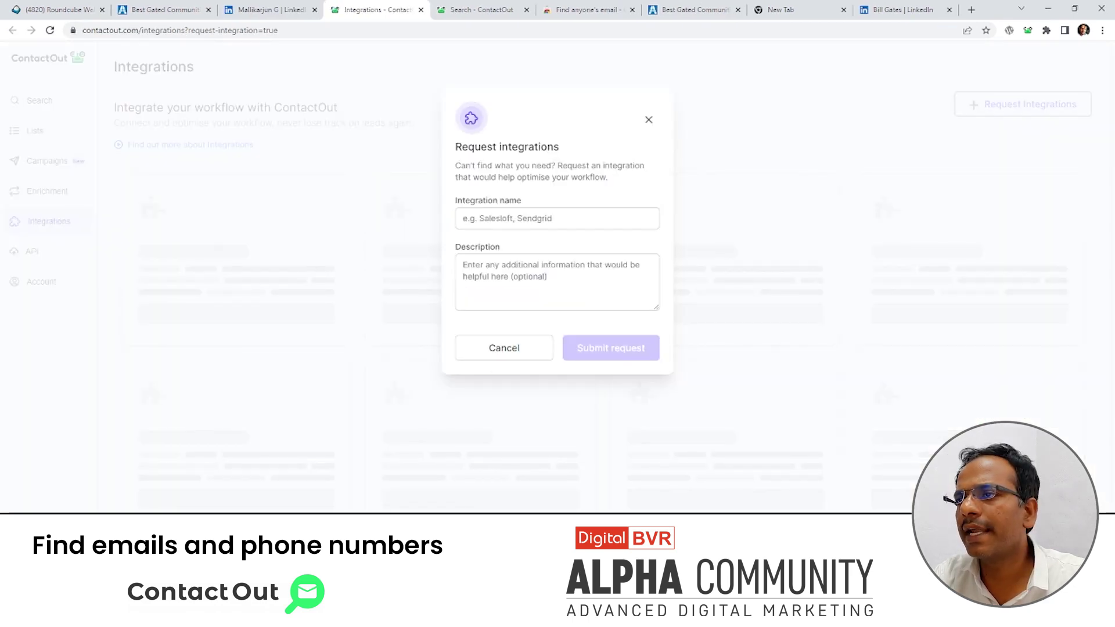
click(556, 282)
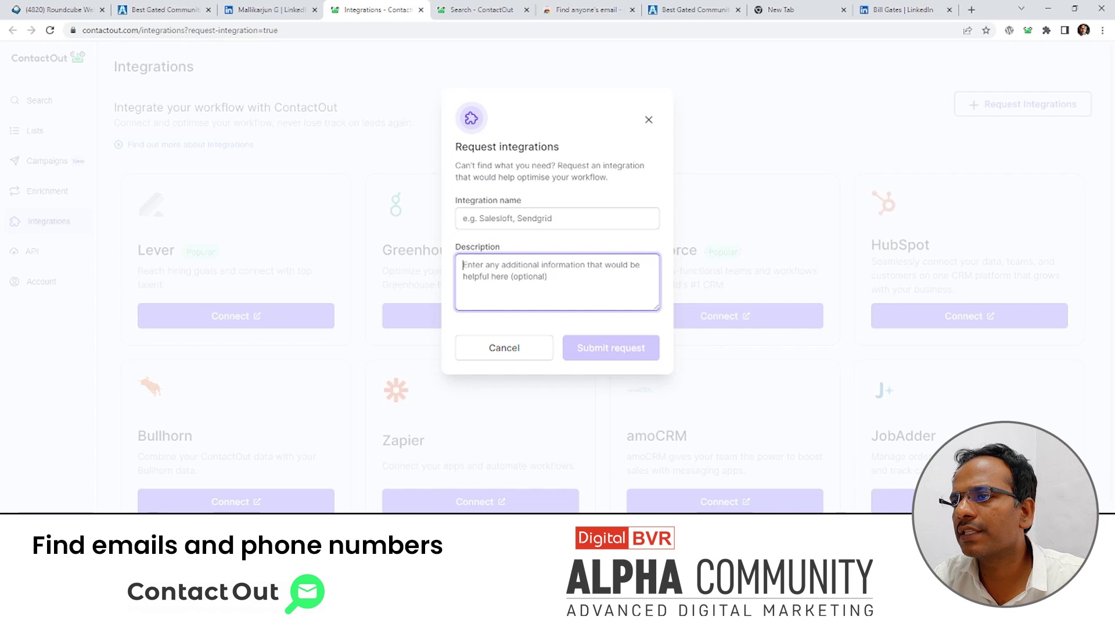
key(Escape)
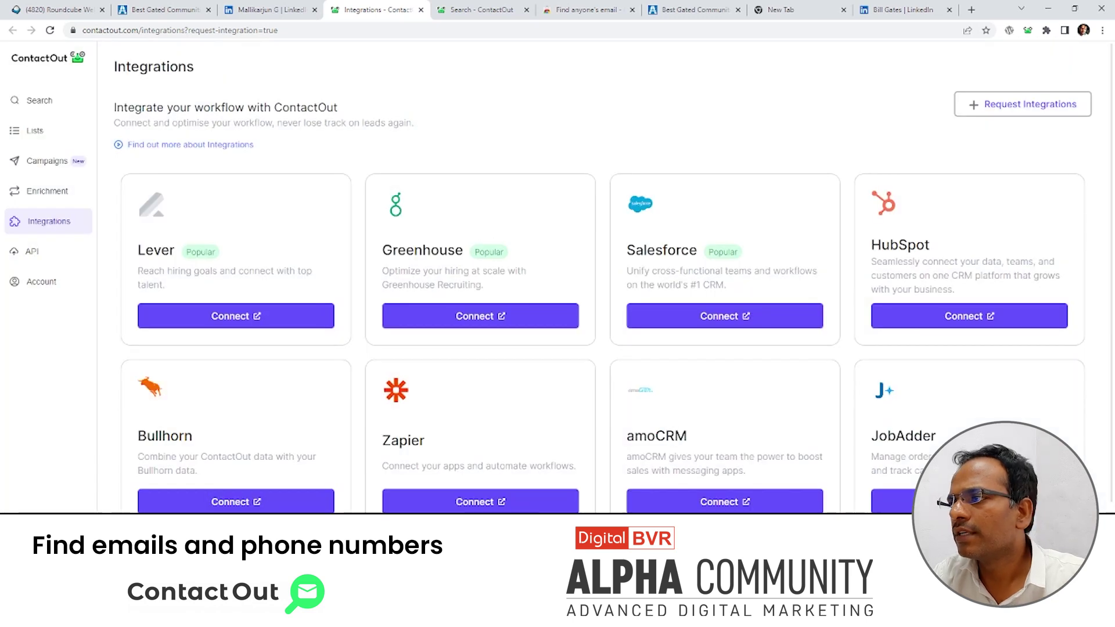
scroll(613, 279, down, 2)
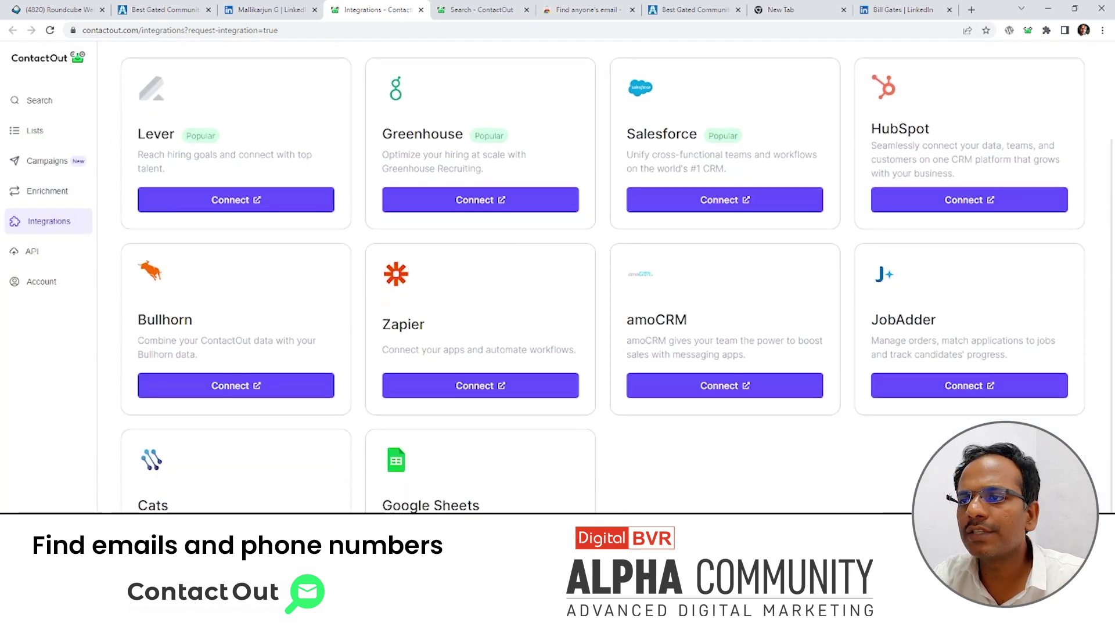
scroll(602, 279, up, 2)
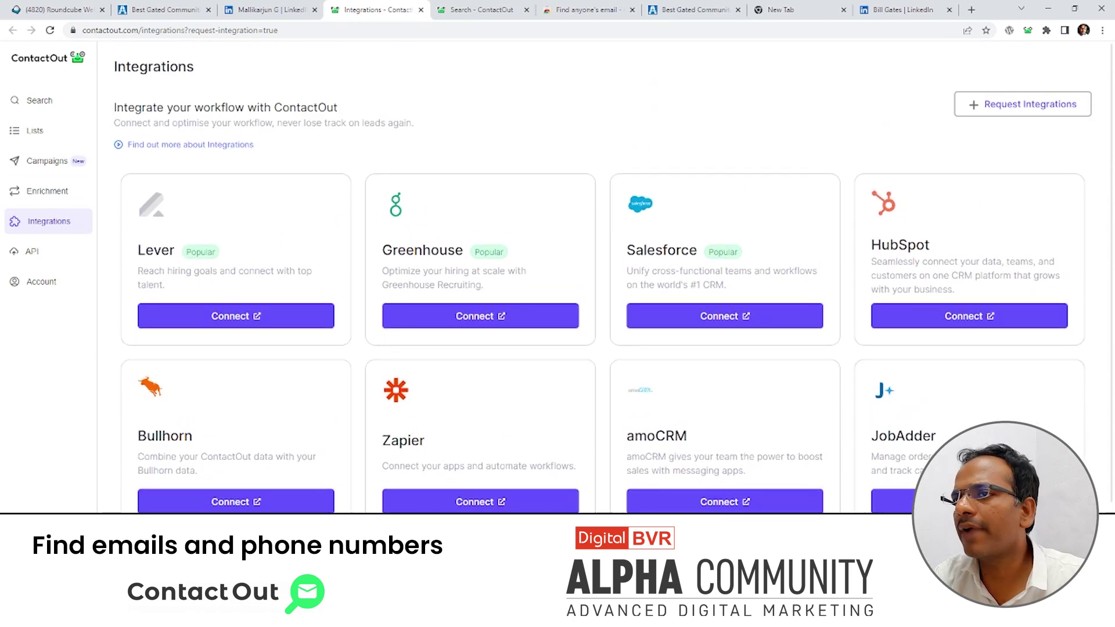
click(267, 10)
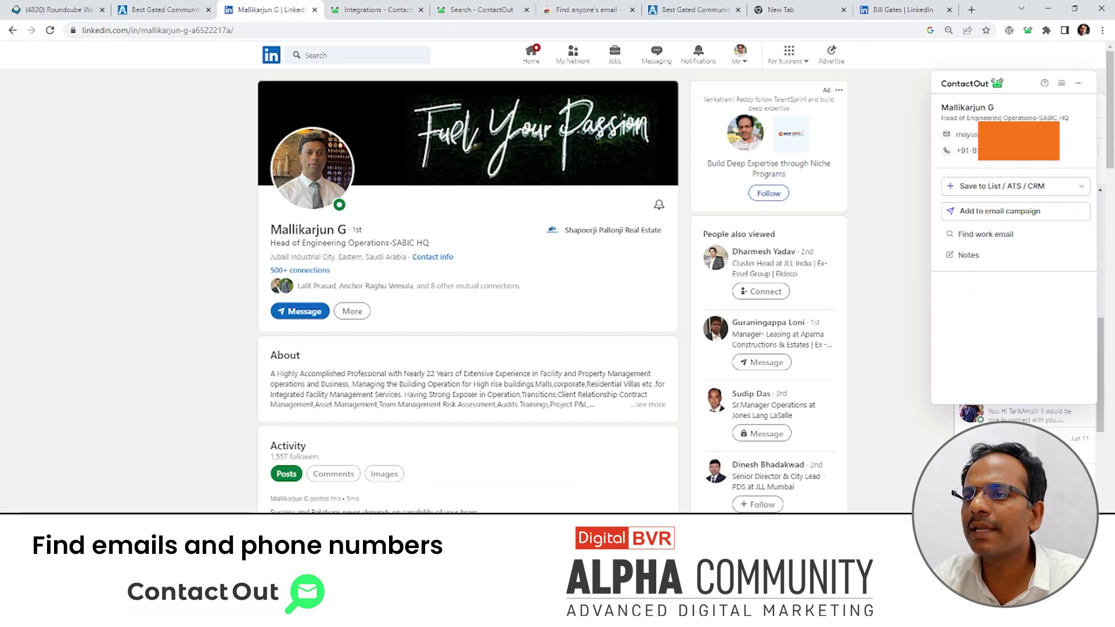
Step: Add the contact to a newly created email campaign named 'Property deal'
click(1015, 211)
click(1013, 170)
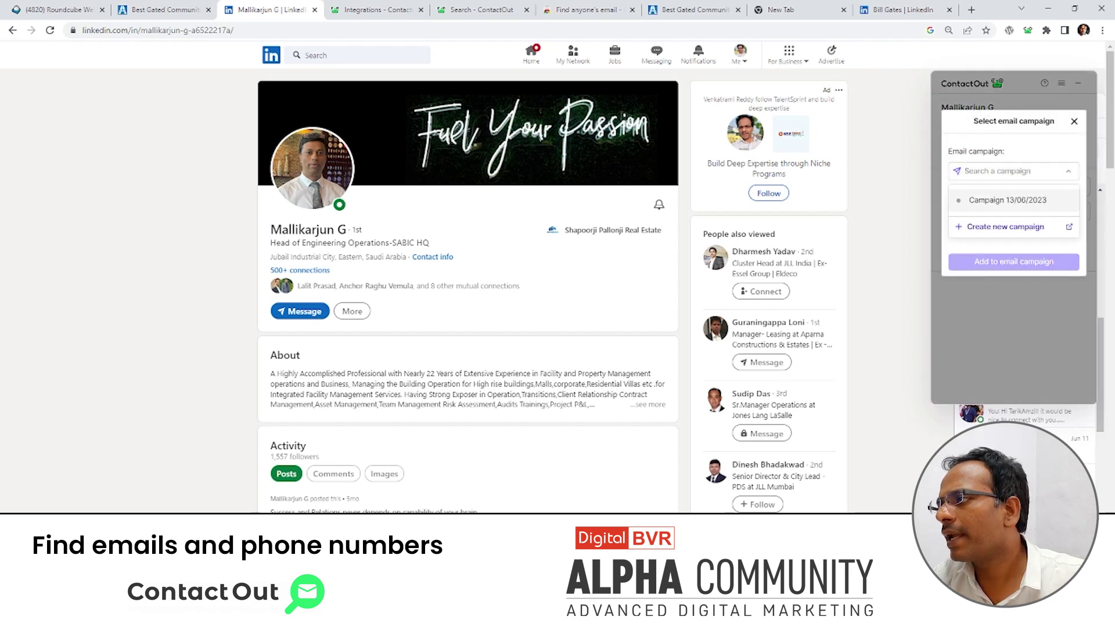
click(998, 199)
click(1013, 171)
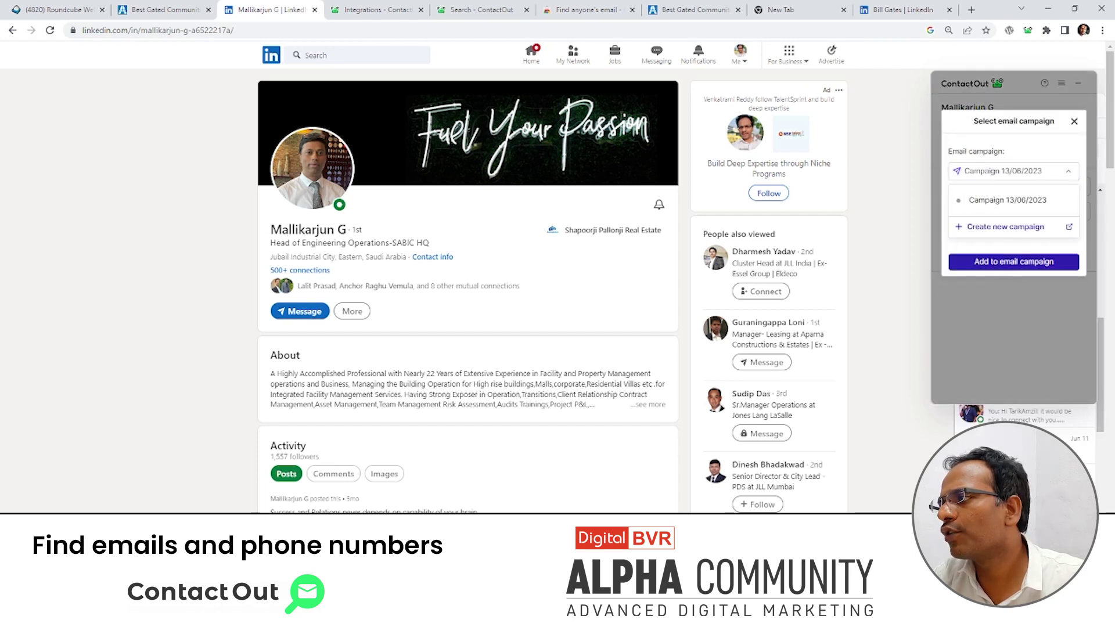
click(999, 209)
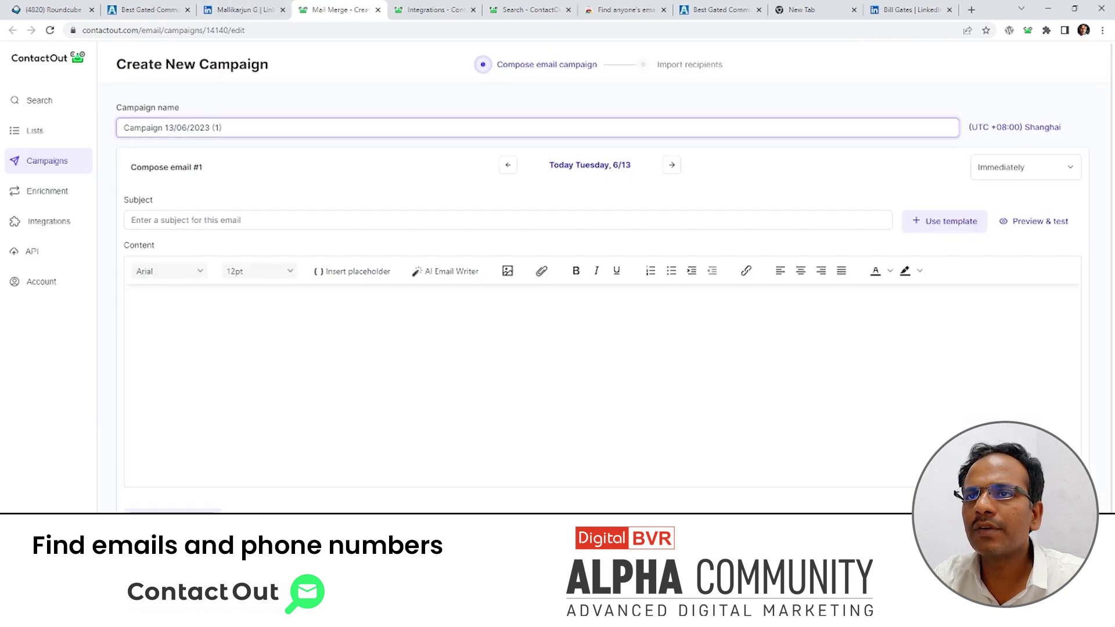
text(Proper)
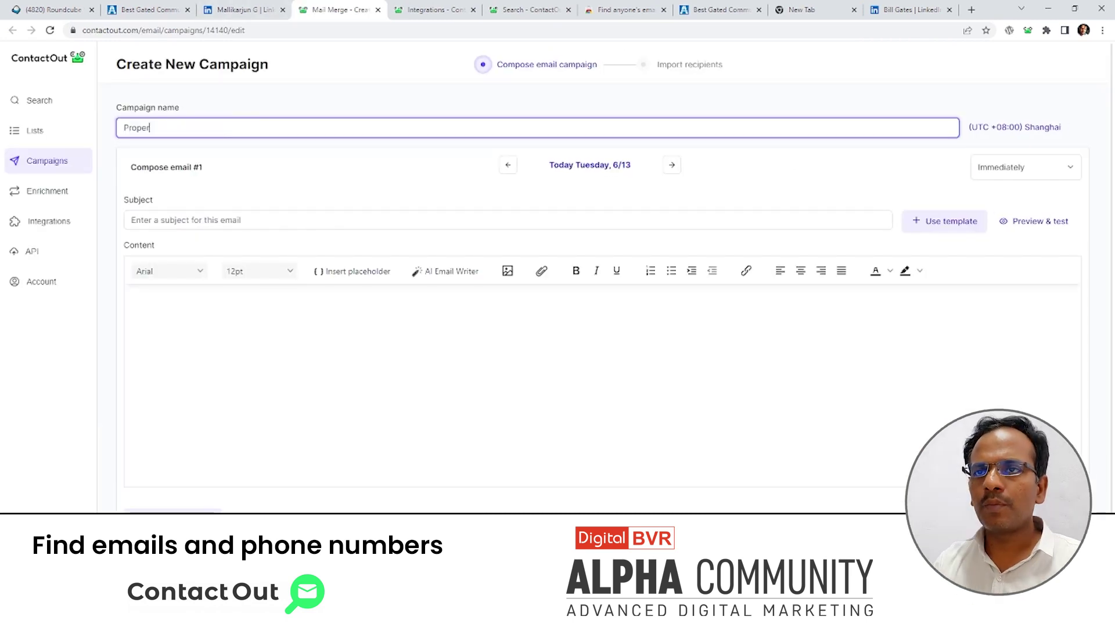
key(BackSpace)
key(BackSpace)
text(Per)
key(BackSpace)
key(BackSpace)
key(BackSpace)
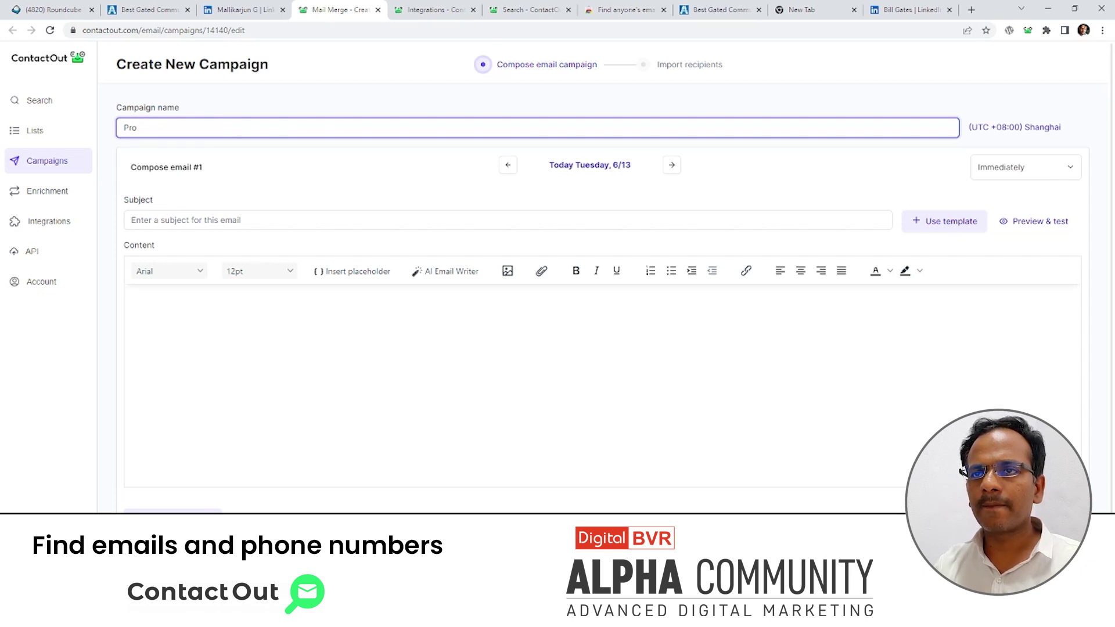
text(perty deal)
Step: Set the campaign subject to 'Need to talk about 500cr property deal'
click(508, 220)
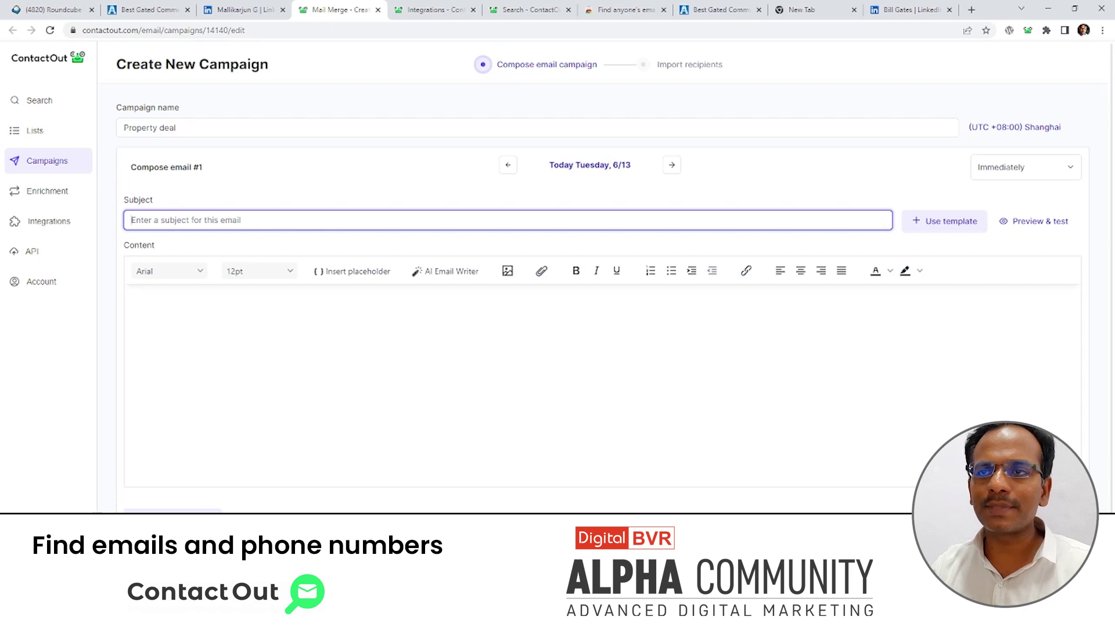
text(Need to talk about 500cr property deal)
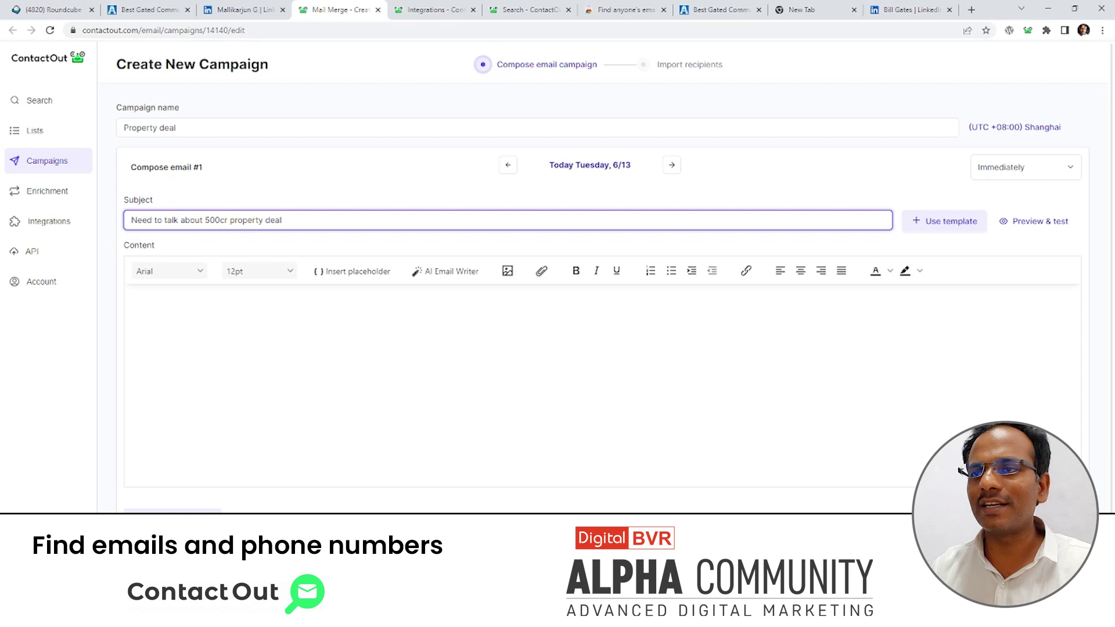
click(139, 314)
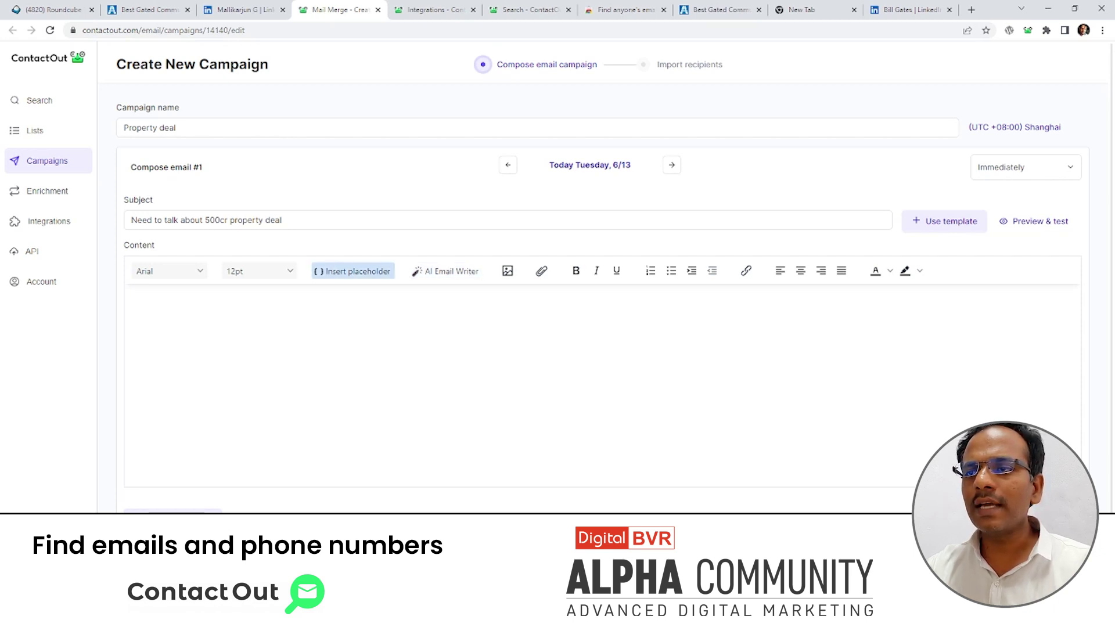
Step: Start the email body with a {first_name} placeholder, then bring up the AI Email Writer prompts
click(353, 271)
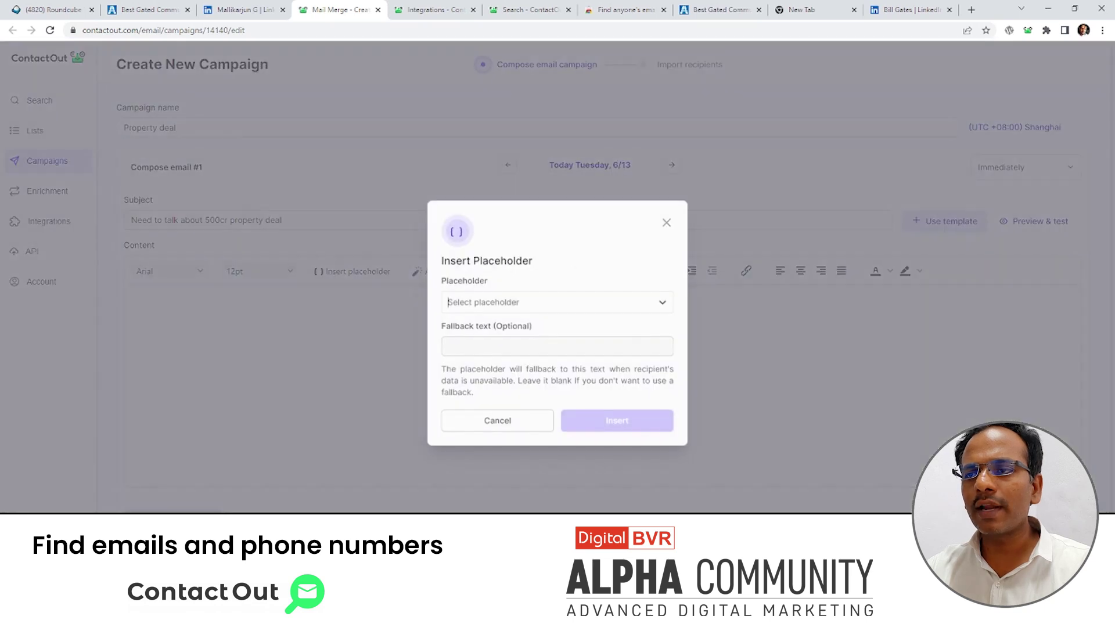
click(556, 302)
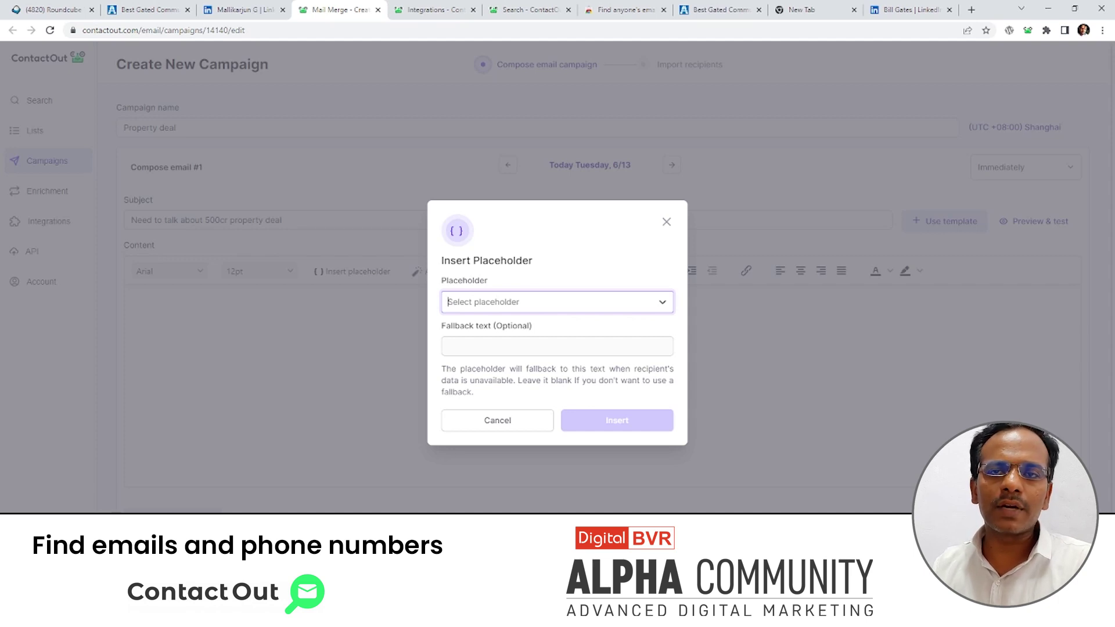
key(Down)
key(Return)
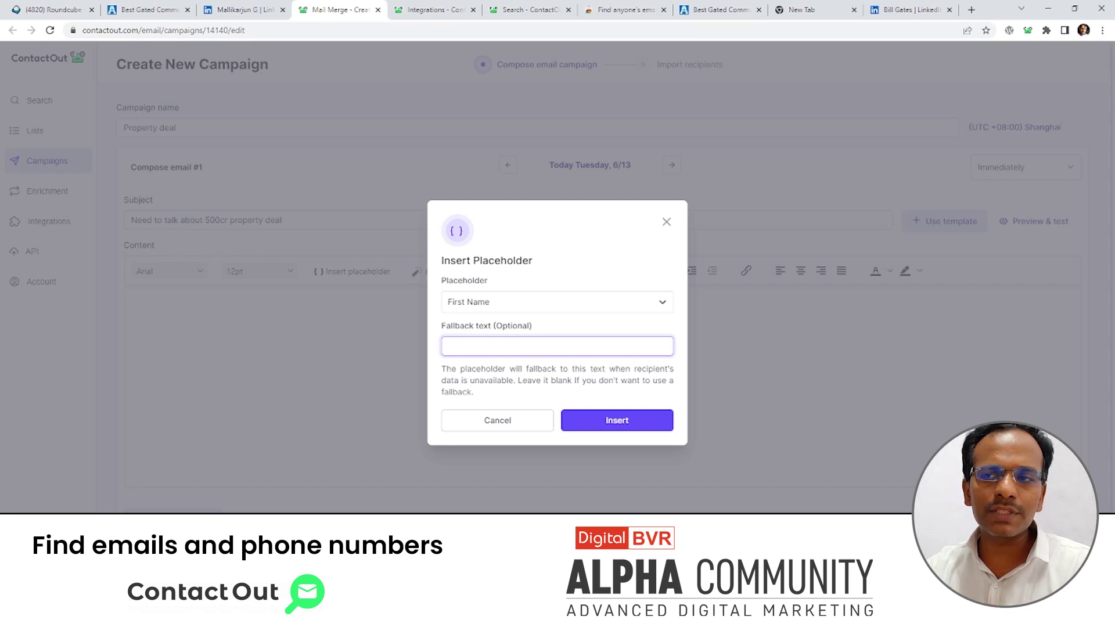
key(Return)
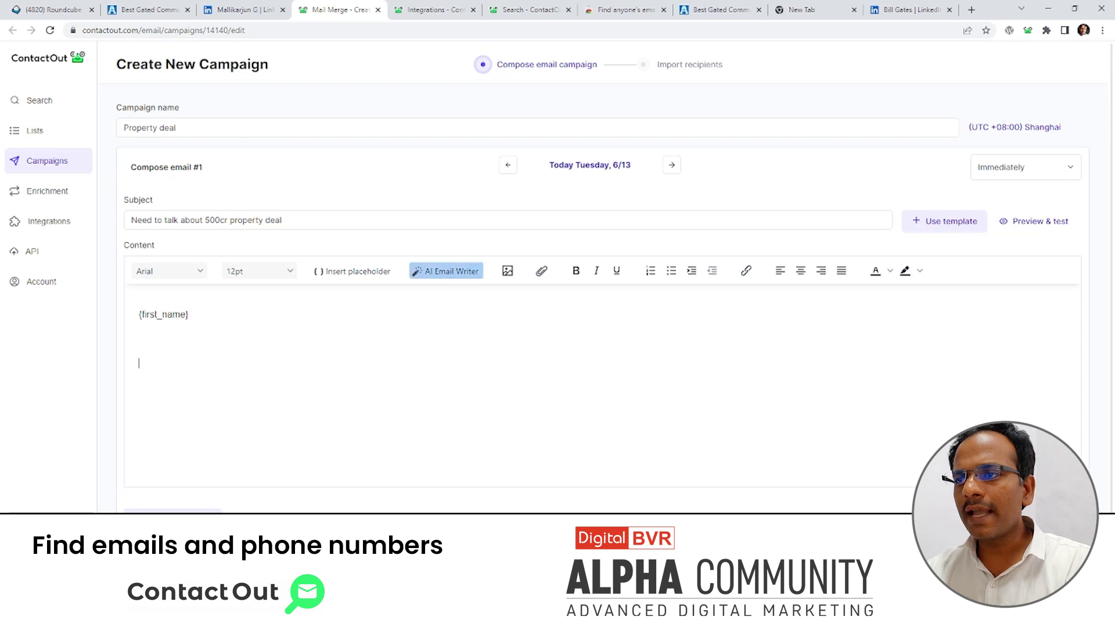
click(445, 271)
click(557, 218)
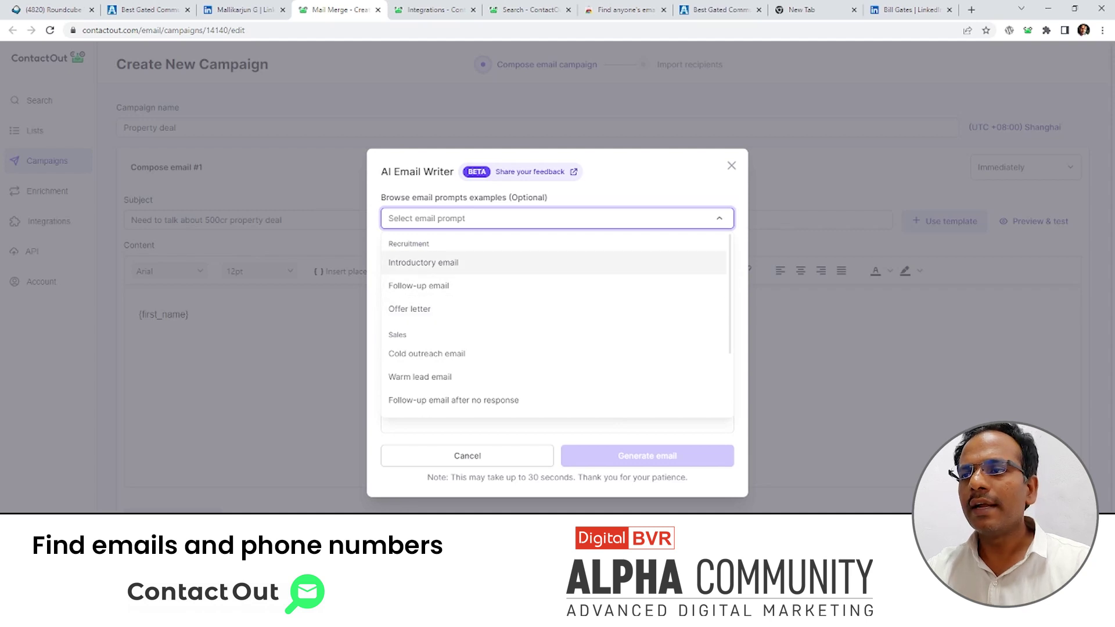
Step: Generate the first email from the Introductory prompt, titled '{Company Name} - Join Our Mission!'
click(423, 262)
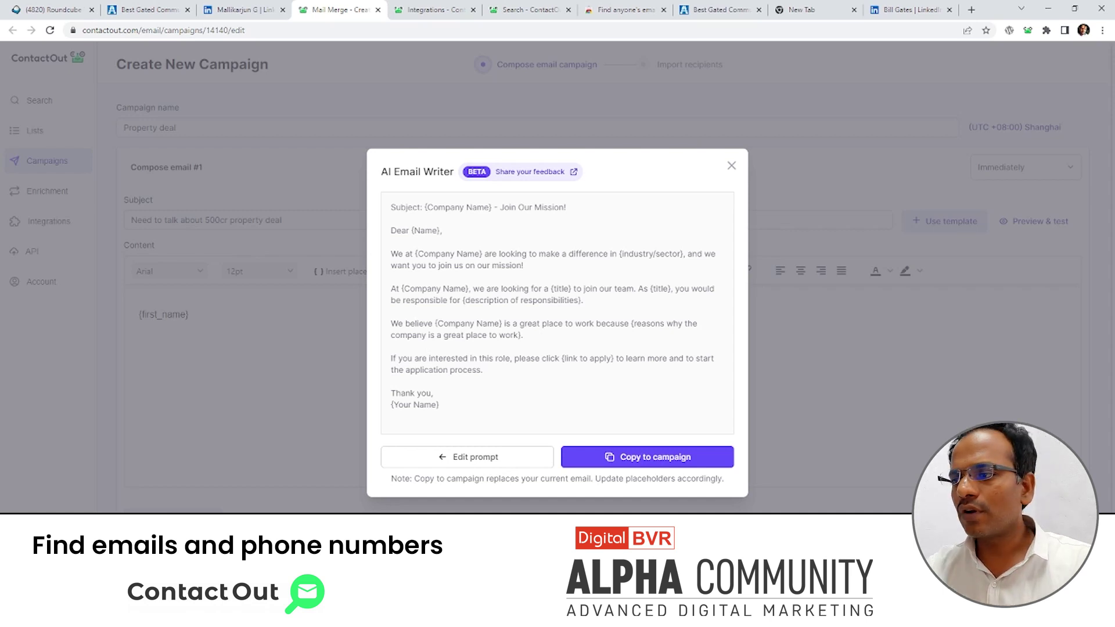
click(647, 457)
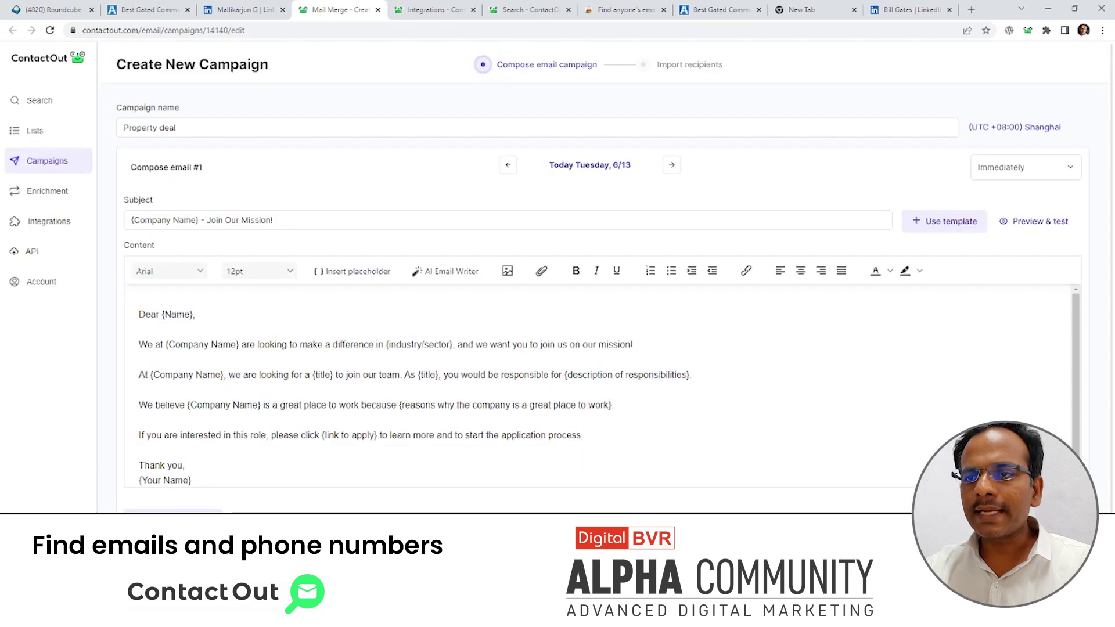
mouse_move(169, 345)
mouse_down()
mouse_move(236, 344)
mouse_move(153, 344)
mouse_move(165, 344)
mouse_up()
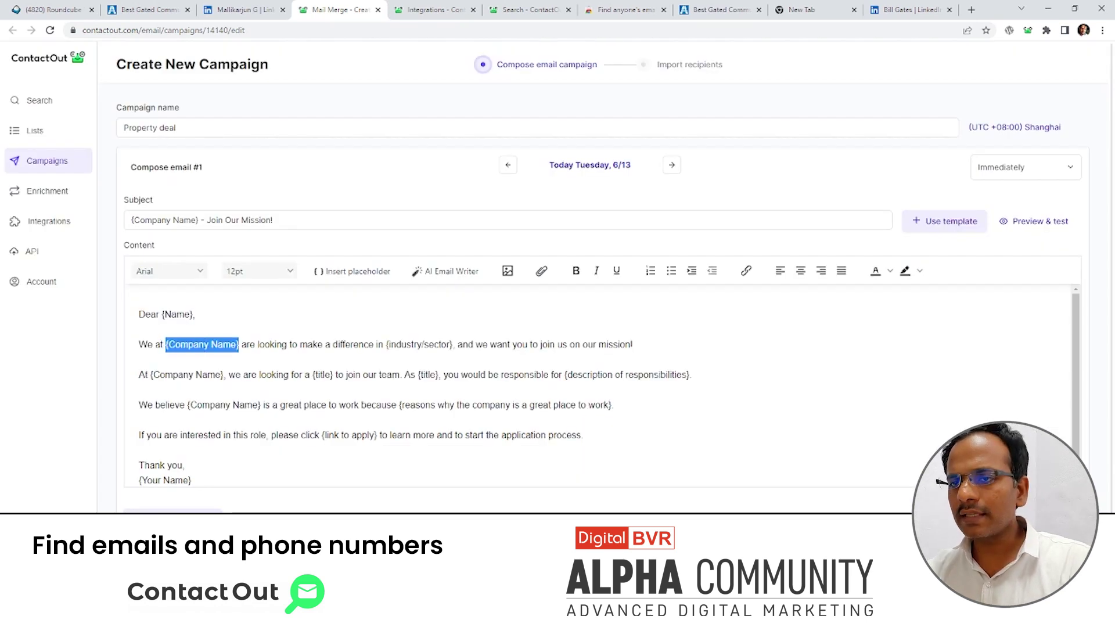
click(222, 344)
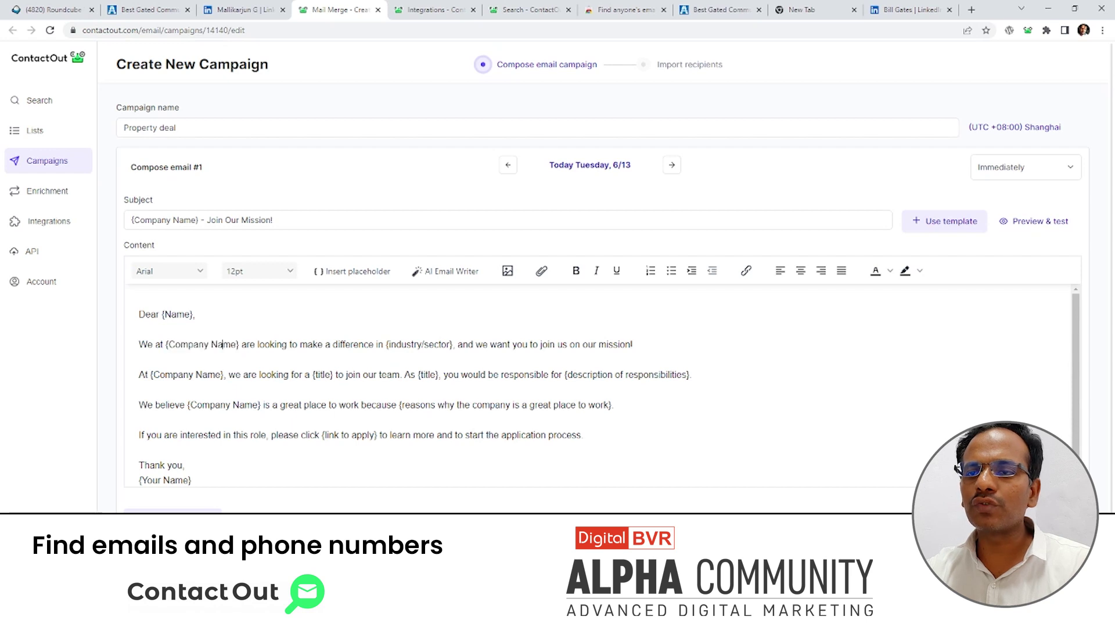
drag(154, 375, 227, 375)
click(343, 374)
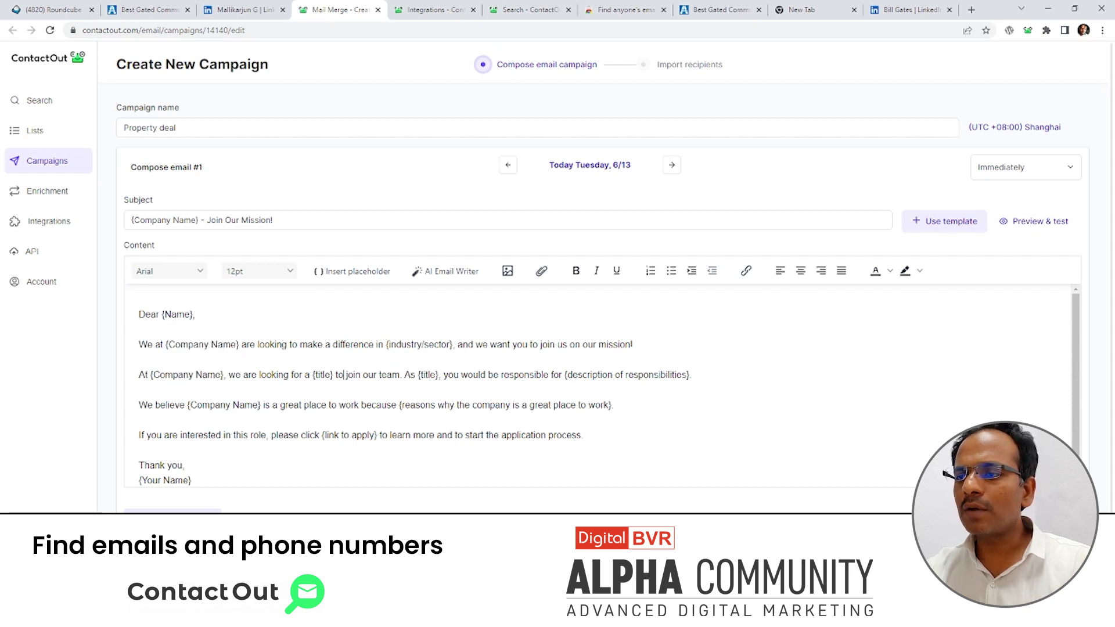
Step: Add a follow-up email after the first campaign email
scroll(428, 375, down, 1)
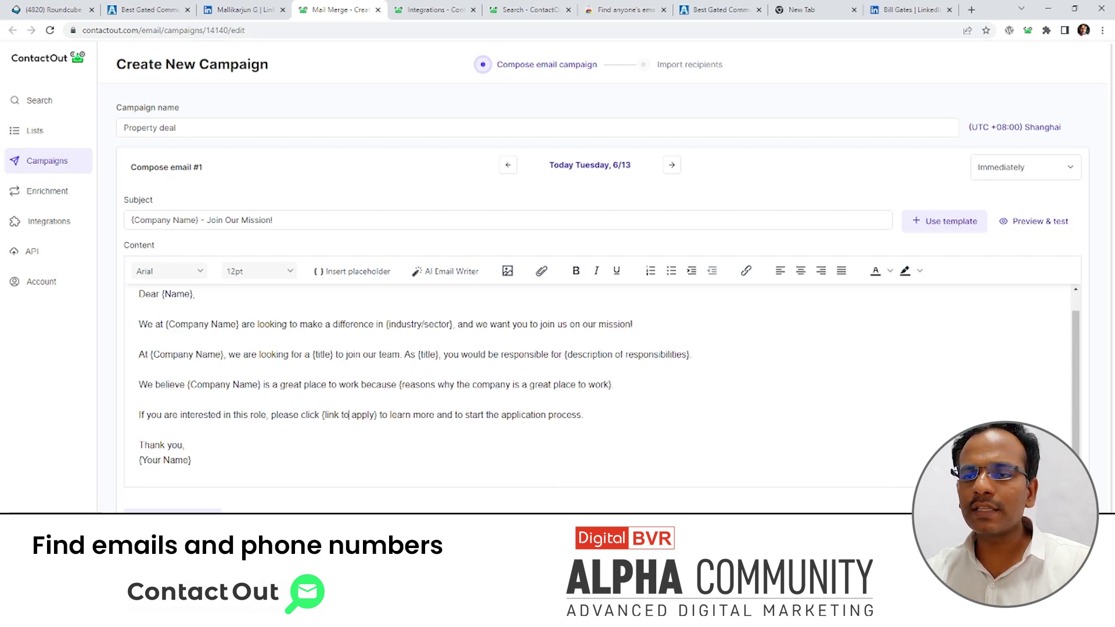
scroll(600, 279, down, 1)
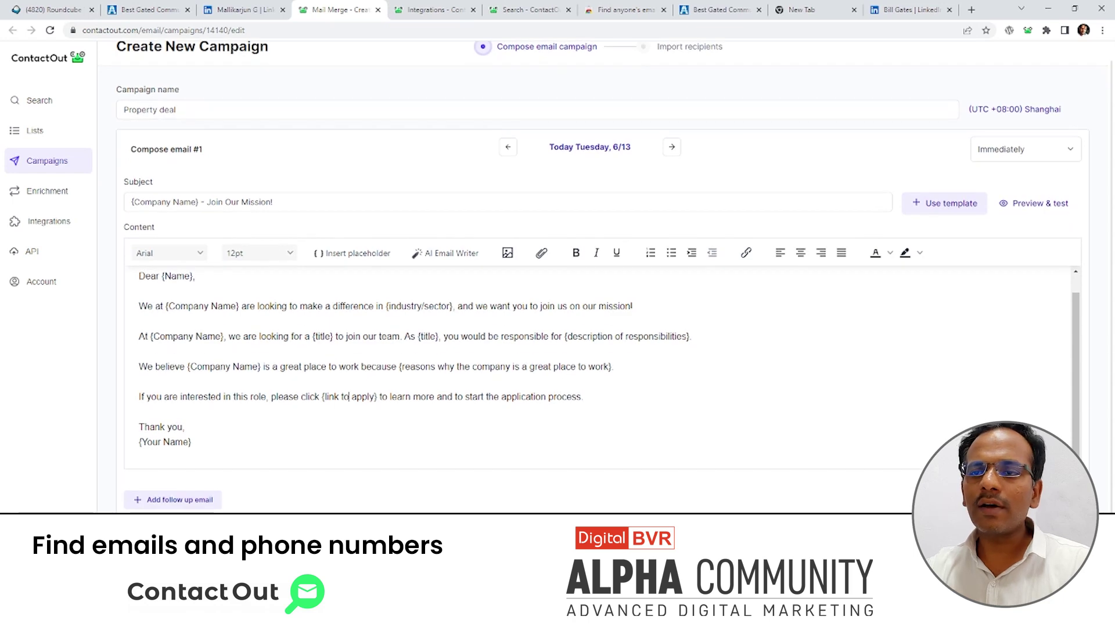
click(172, 500)
Step: Give the follow-up a subject and begin its body with a First Name placeholder
click(132, 348)
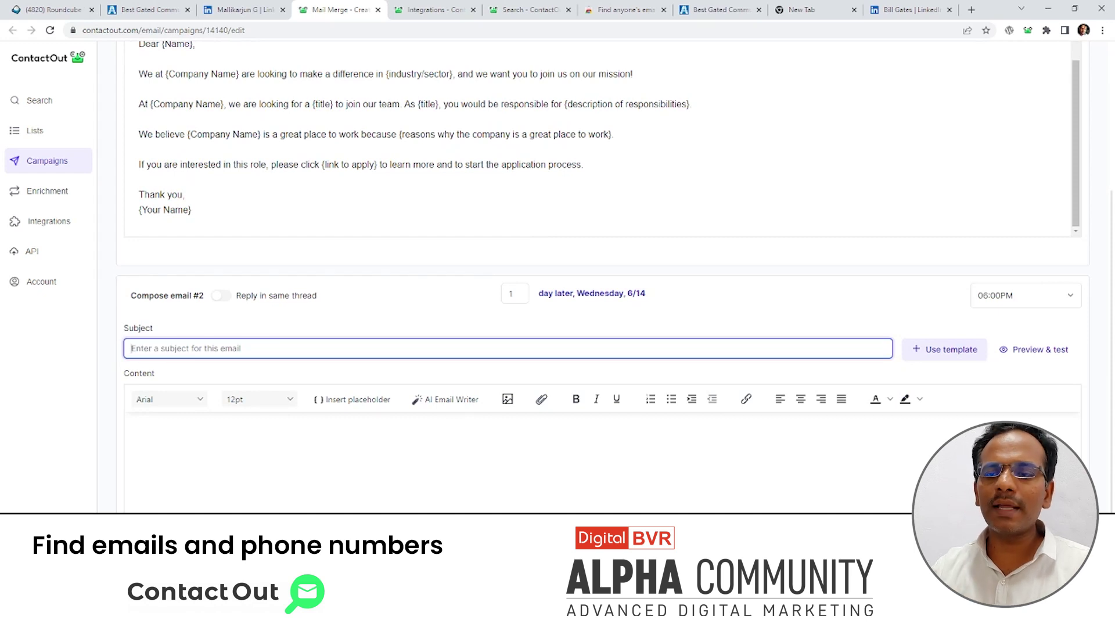
text(Text)
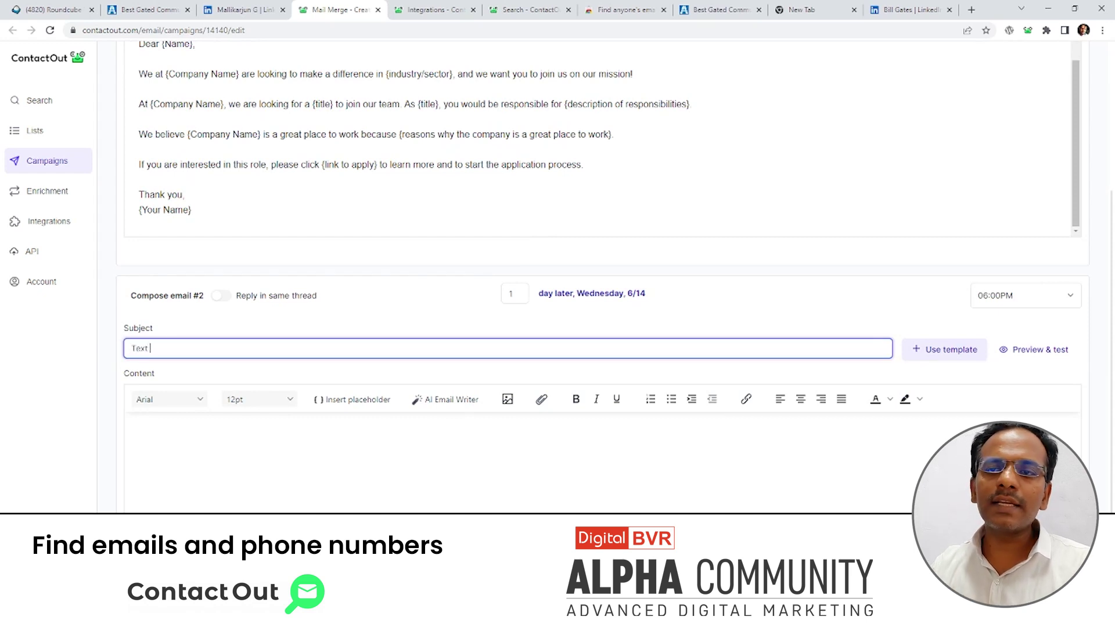
click(139, 442)
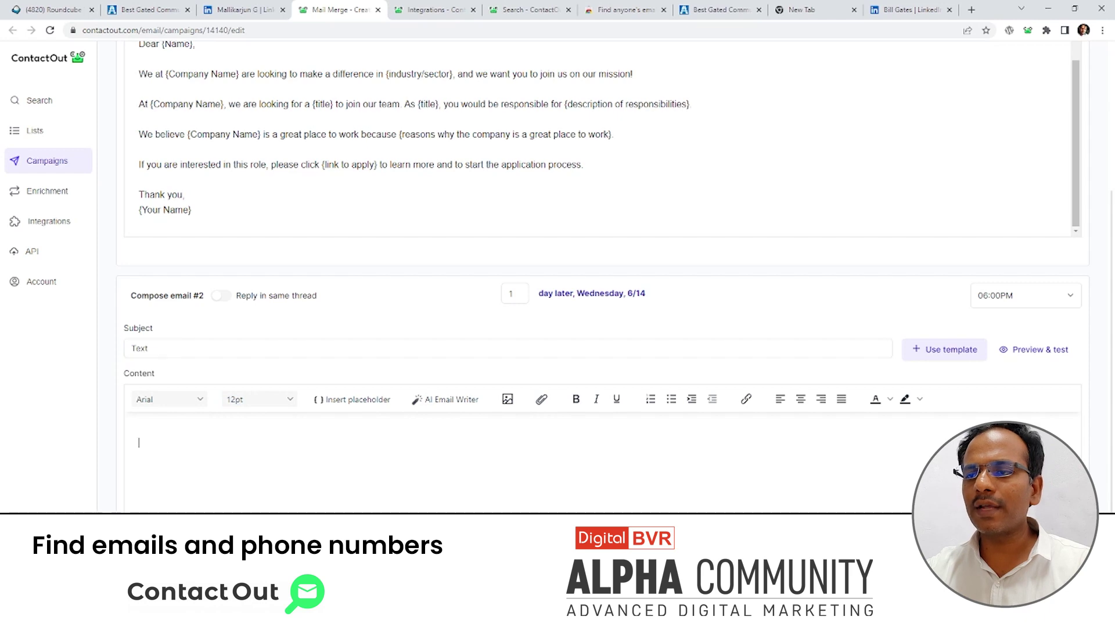
click(352, 399)
click(556, 302)
click(616, 420)
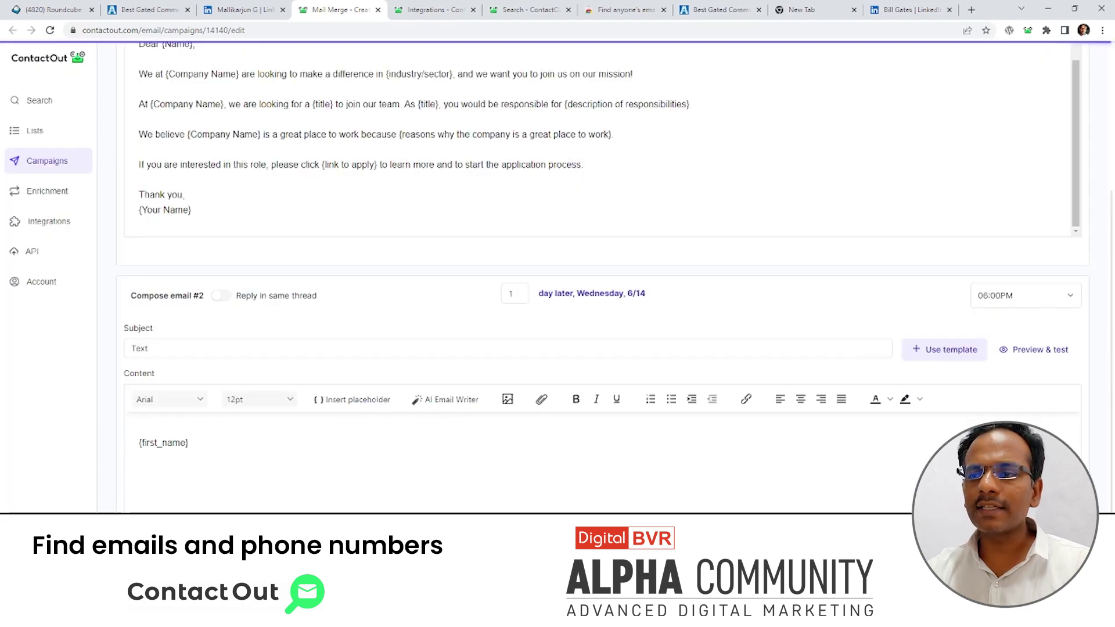
Step: Write the follow-up with the AI LinkedIn message prompt, titled 'Connecting for Mutual Benefit'
click(447, 400)
click(511, 218)
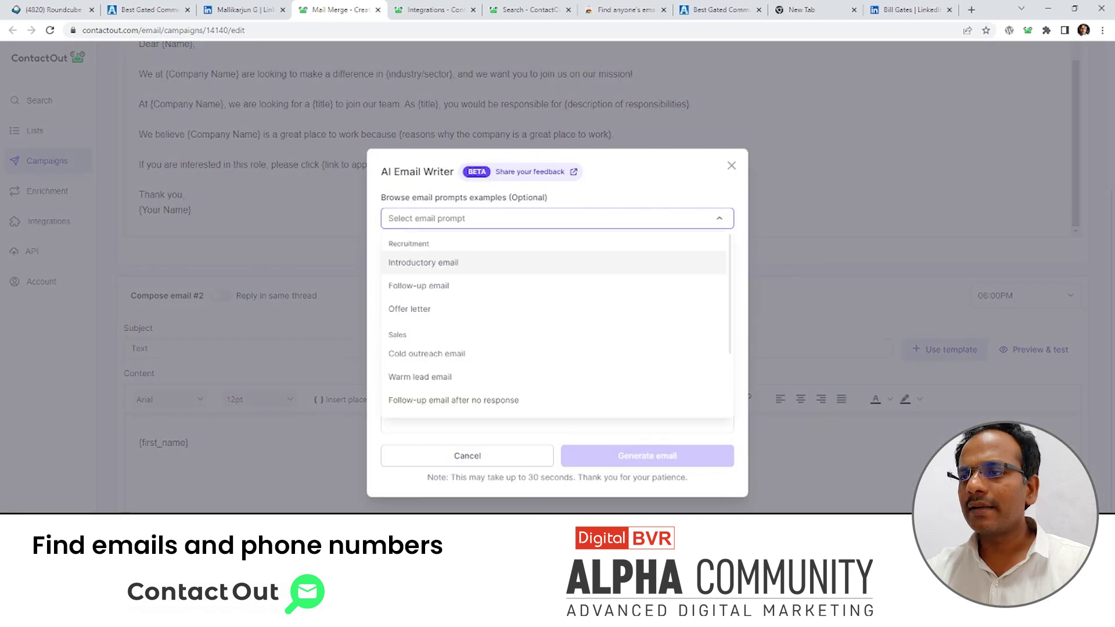
scroll(551, 352, down, 2)
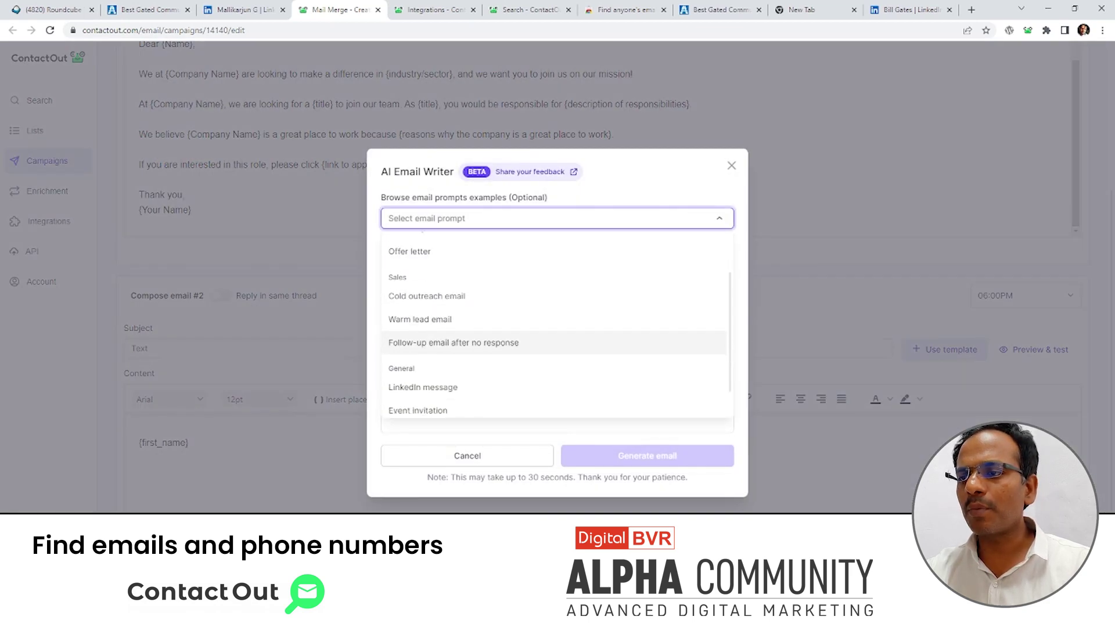
click(423, 352)
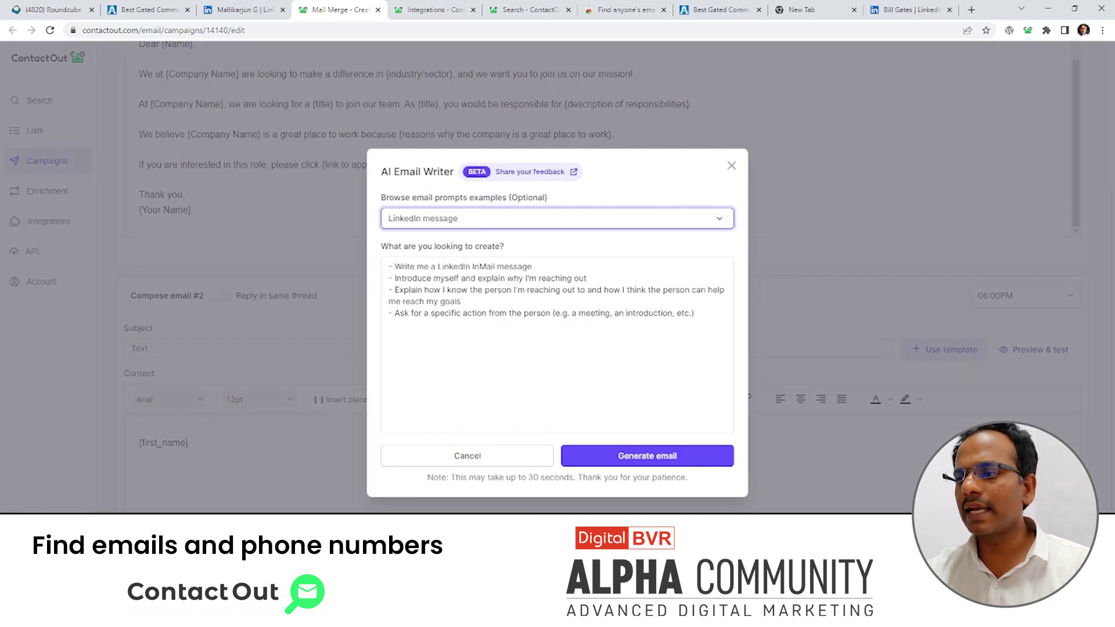
click(647, 456)
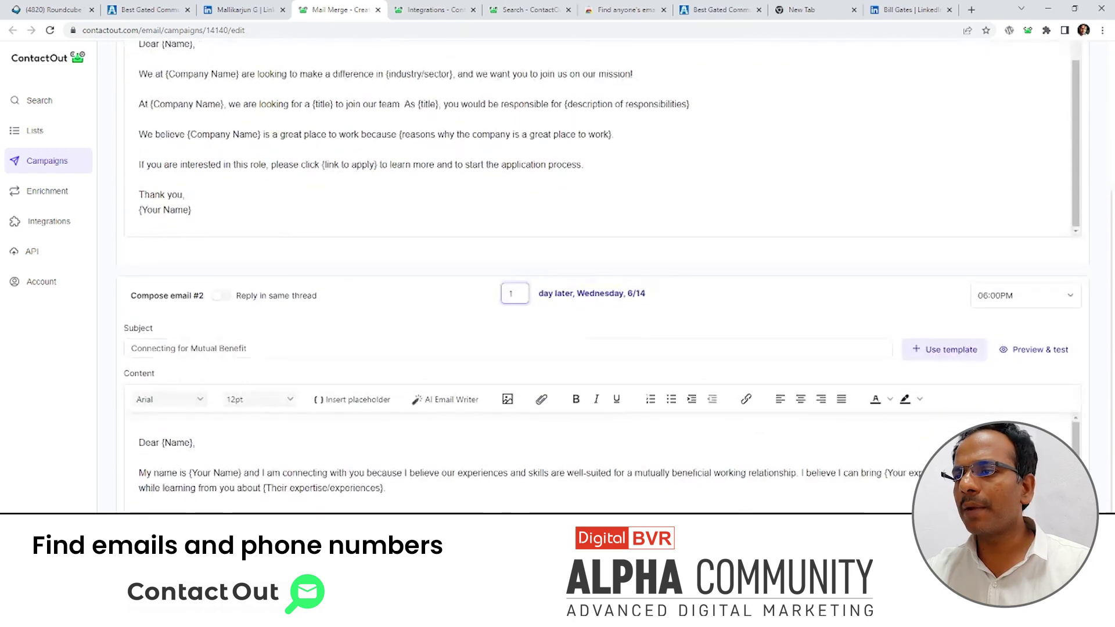
Step: Set the follow-up delay to 2 days, after briefly entering 14
double_click(511, 293)
text(14)
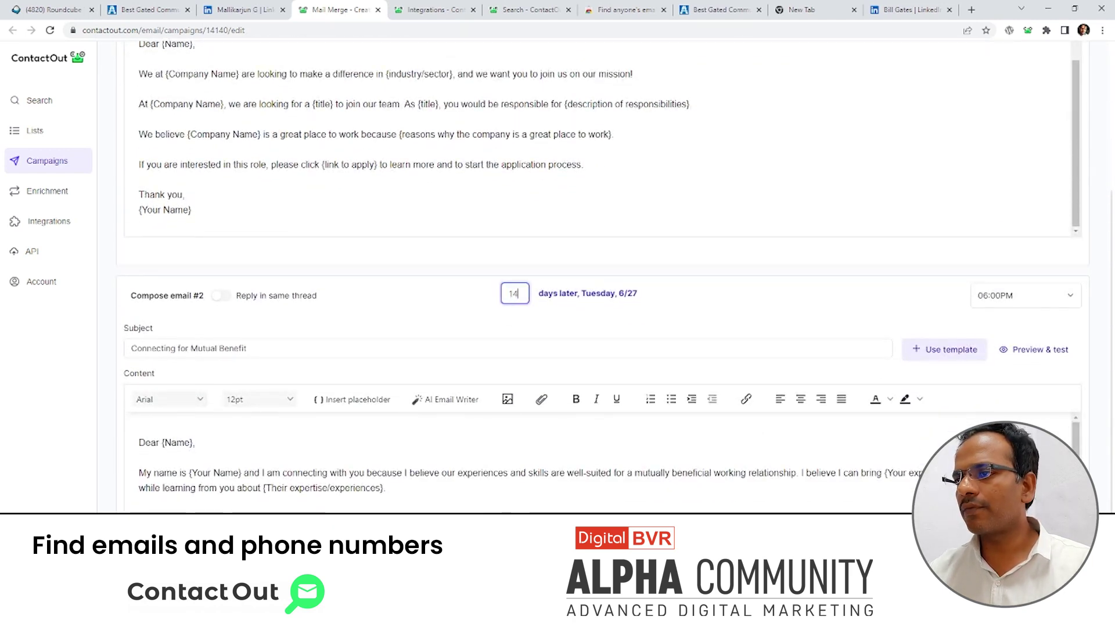
key(Tab)
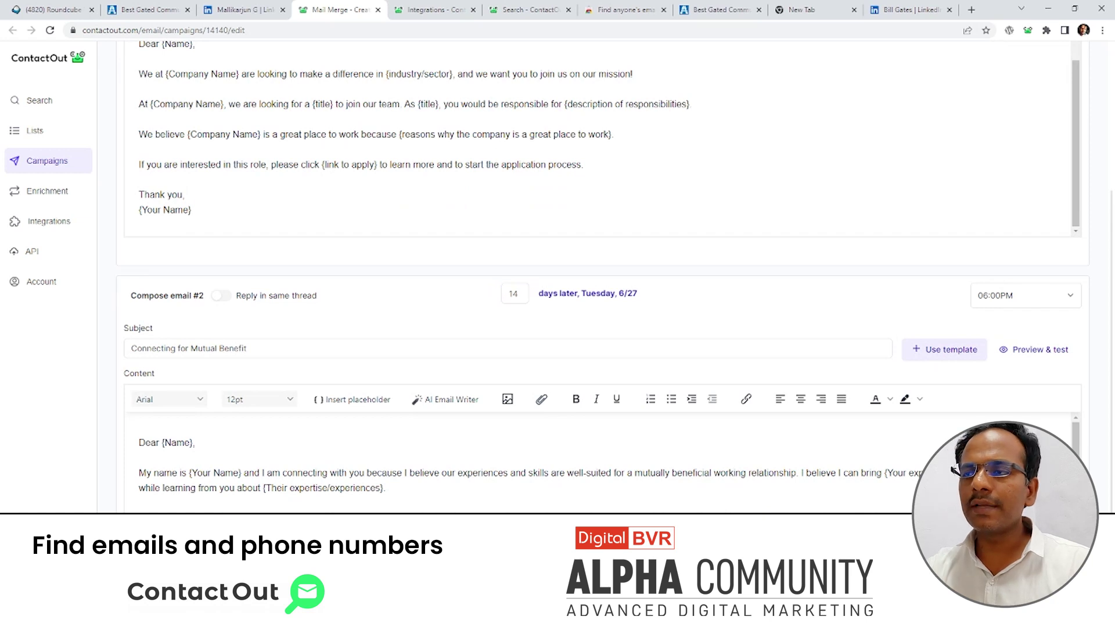
double_click(513, 293)
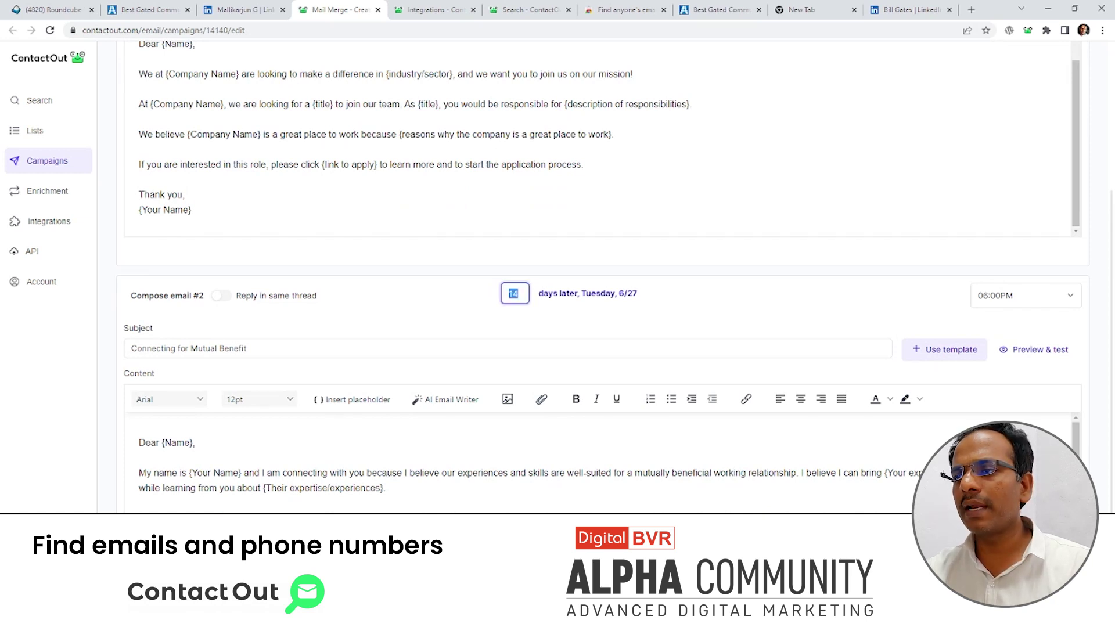
text(2)
key(Tab)
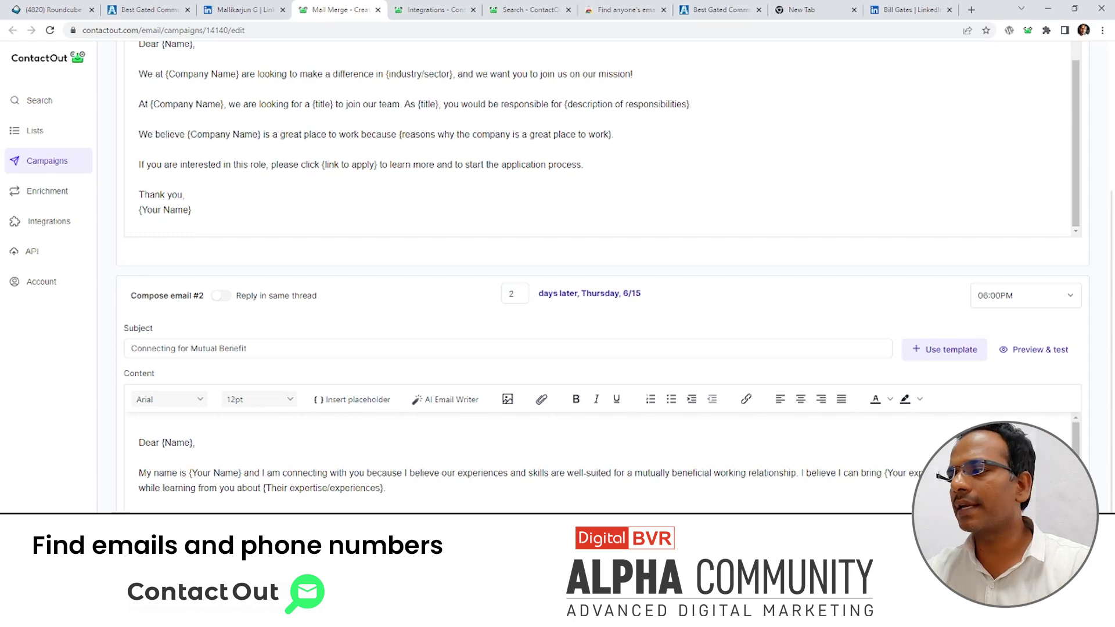
scroll(614, 281, up, 5)
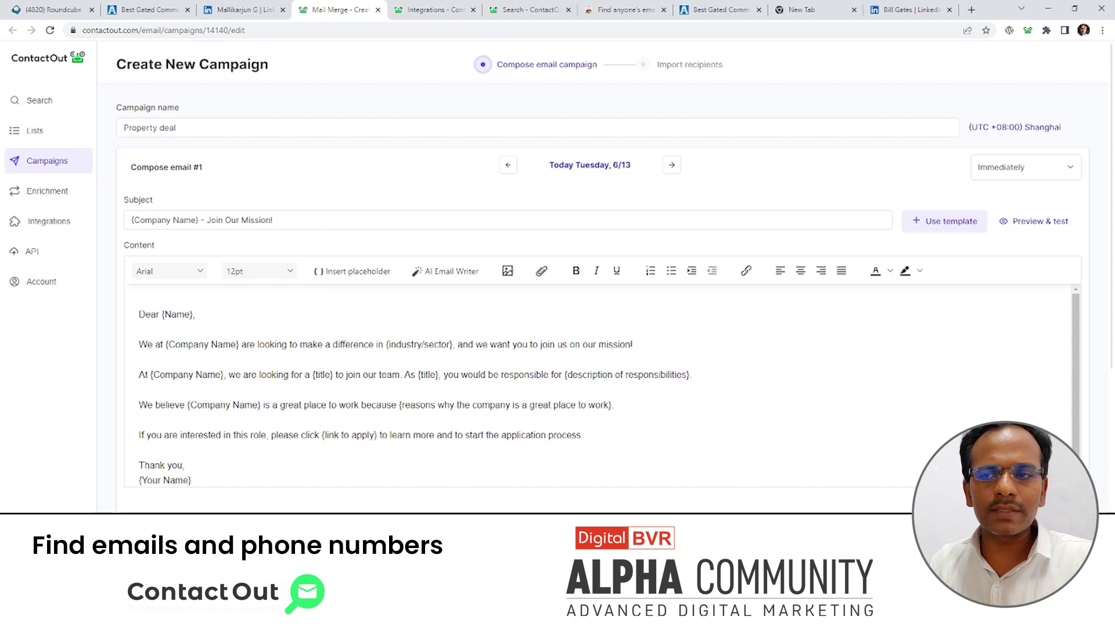
scroll(580, 291, down, 6)
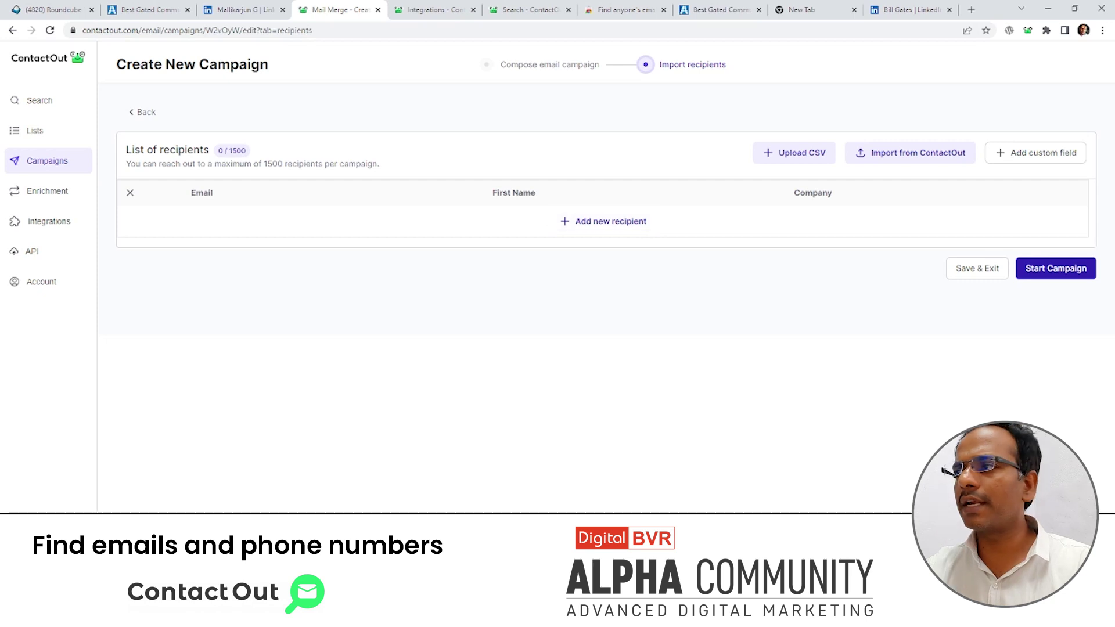
Step: Check the Upload CSV recipient import, close it, and return to the LinkedIn profile tab
click(794, 152)
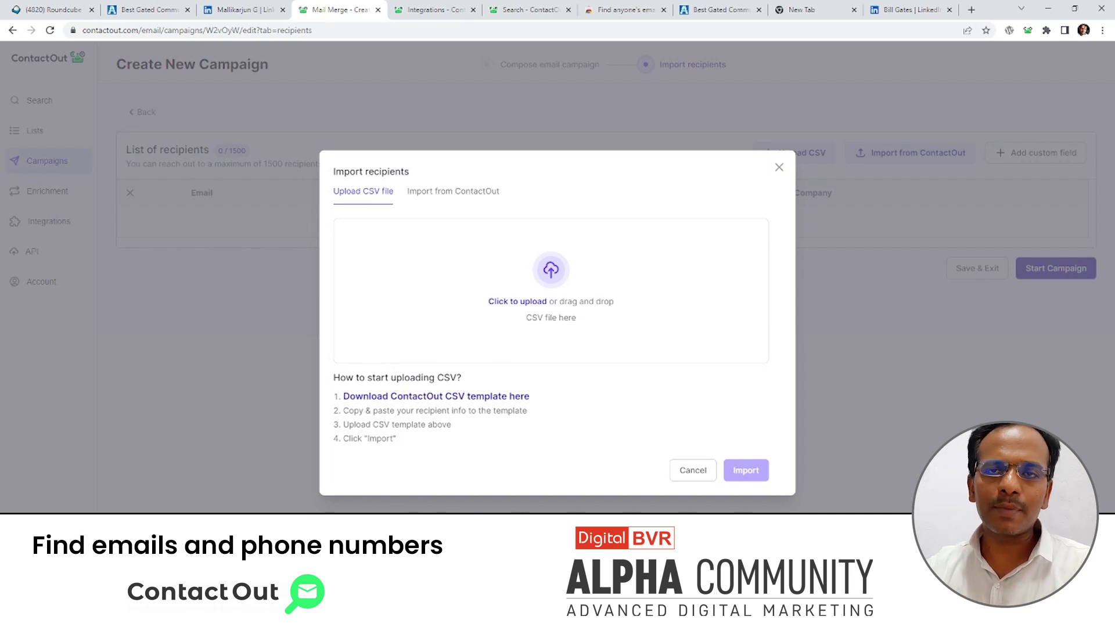
click(779, 167)
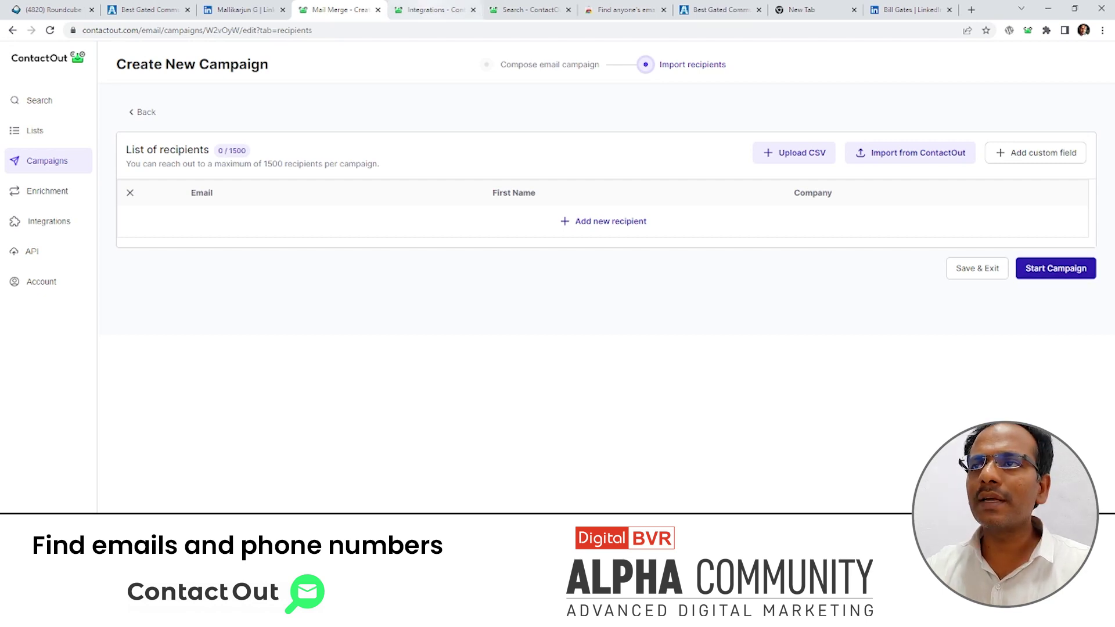
key(ctrl+shift+Tab)
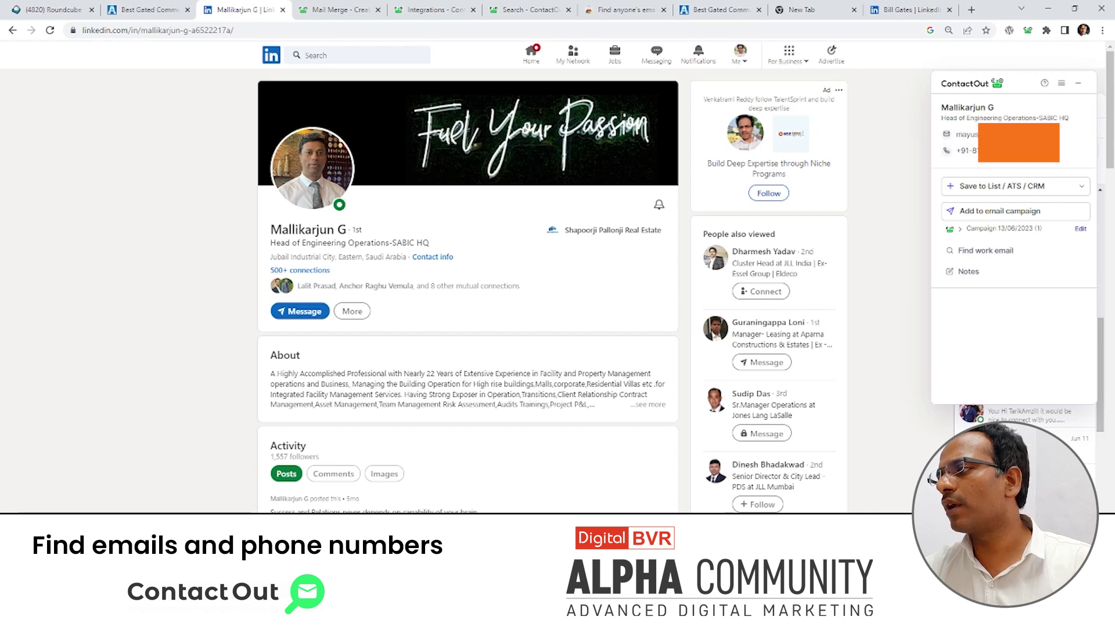
Step: Go back to ContactOut's Hyderabad 'it strategy' search results showing 5,231 profiles
click(1015, 186)
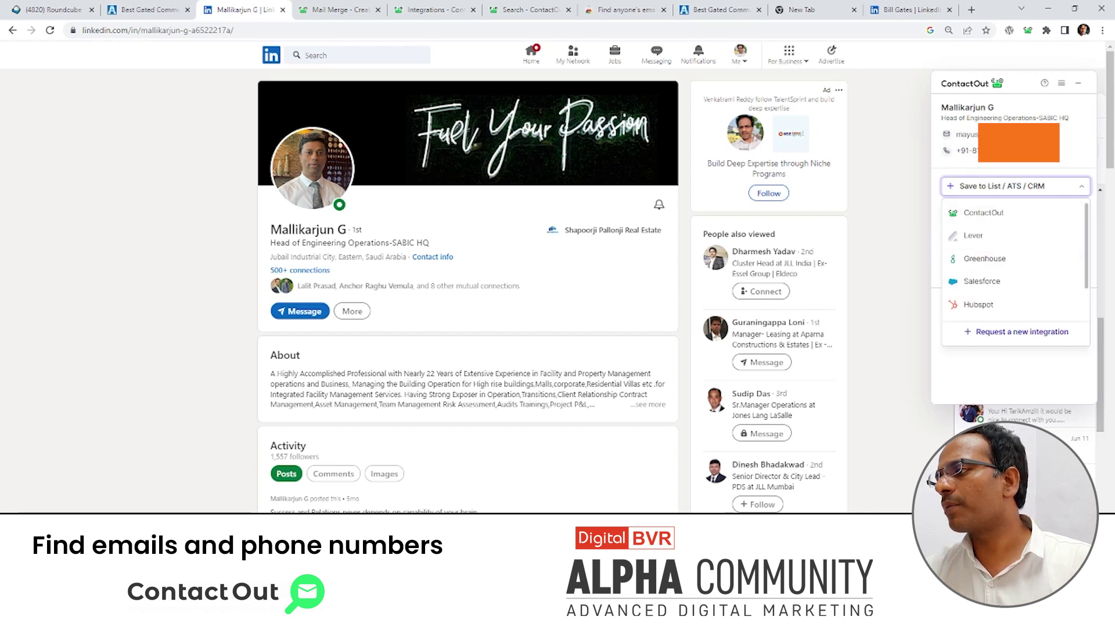
click(983, 212)
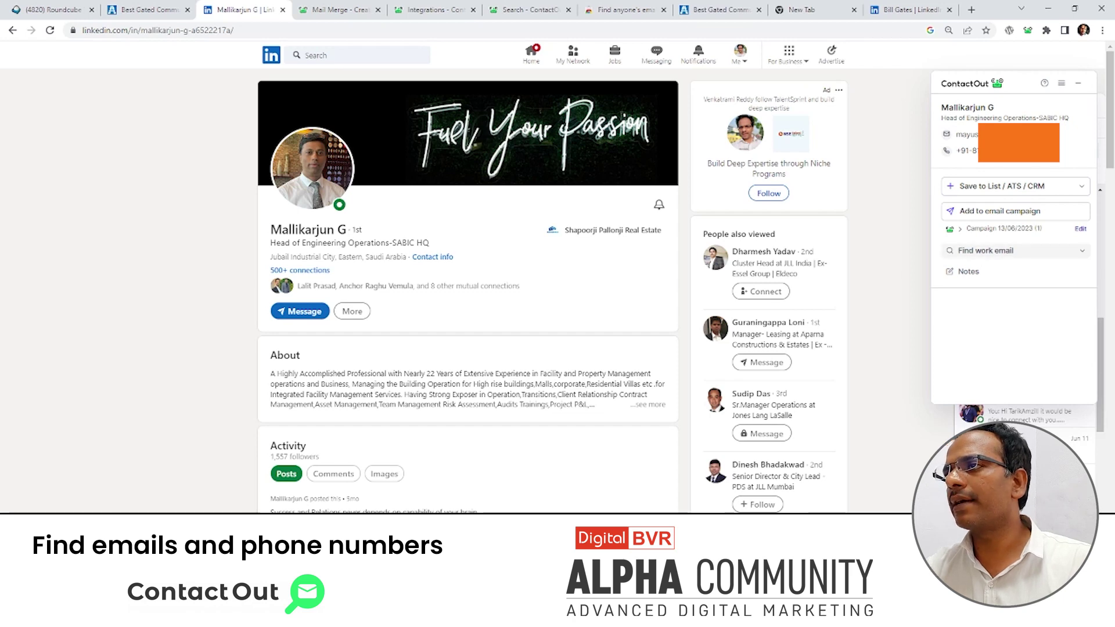
click(435, 9)
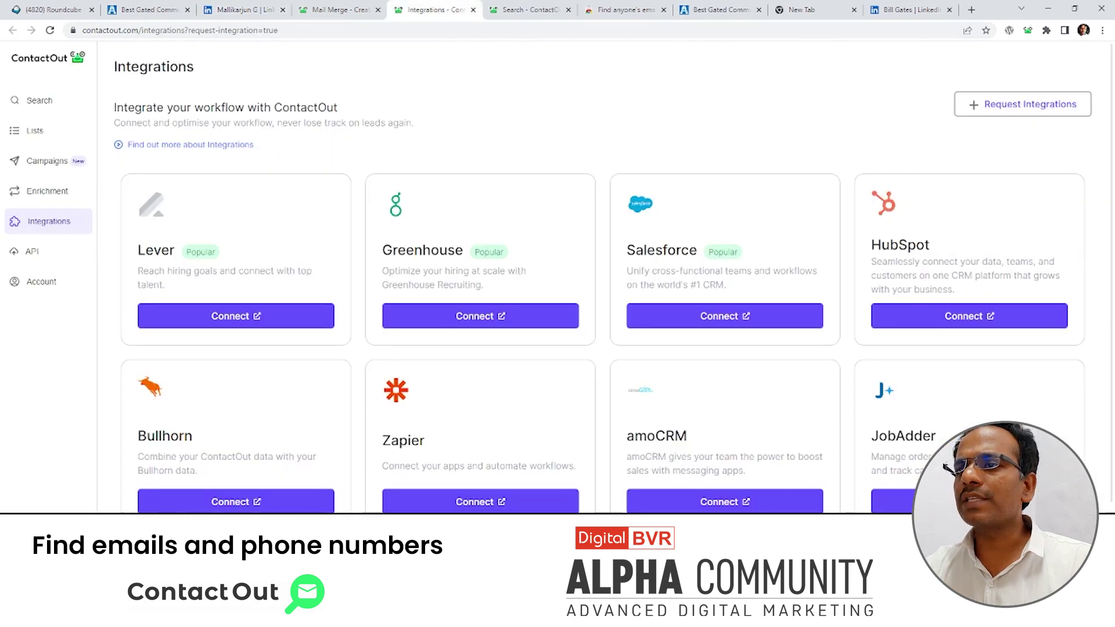
key(ctrl+Tab)
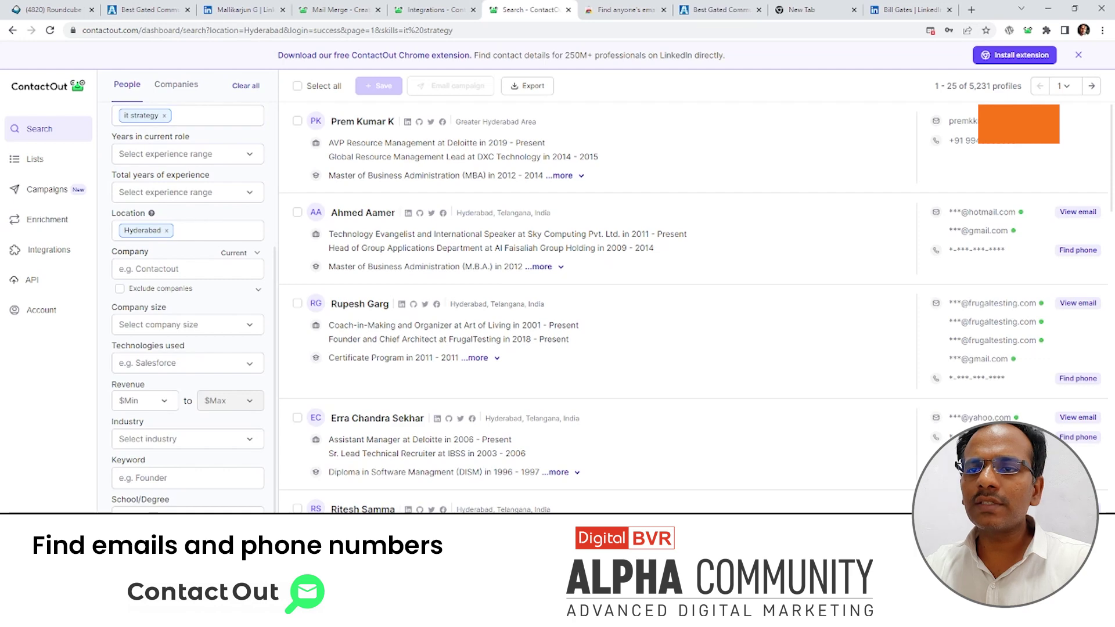
scroll(695, 309, down, 1)
scroll(695, 308, down, 3)
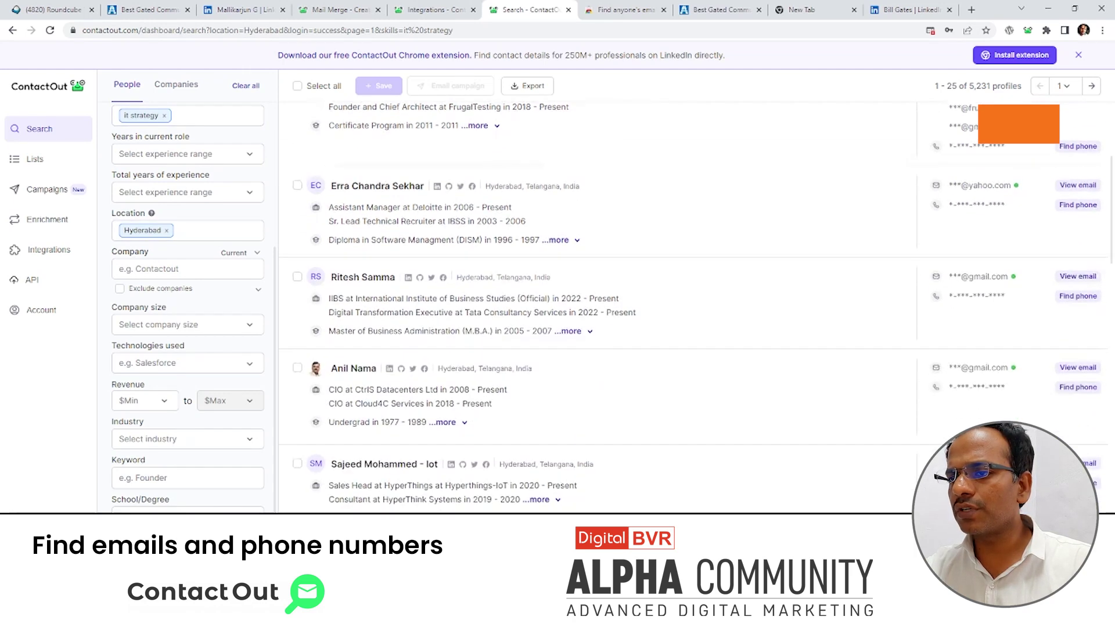